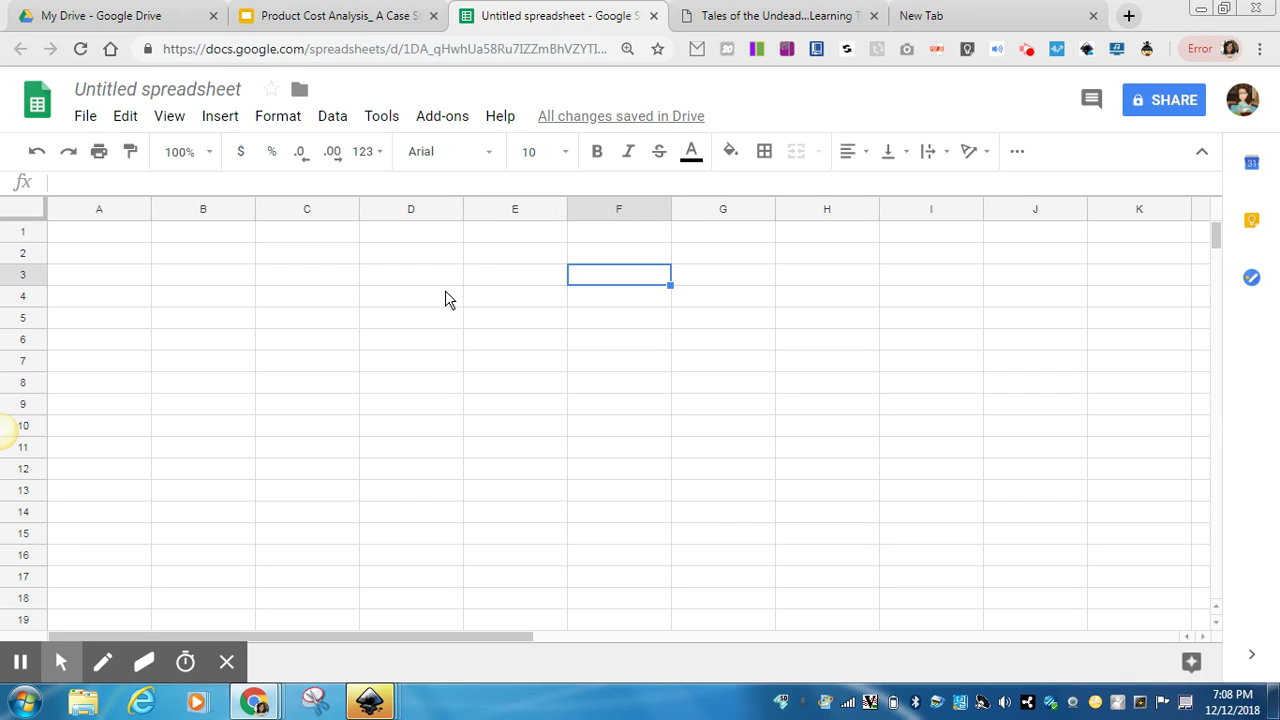
left_click(228, 664)
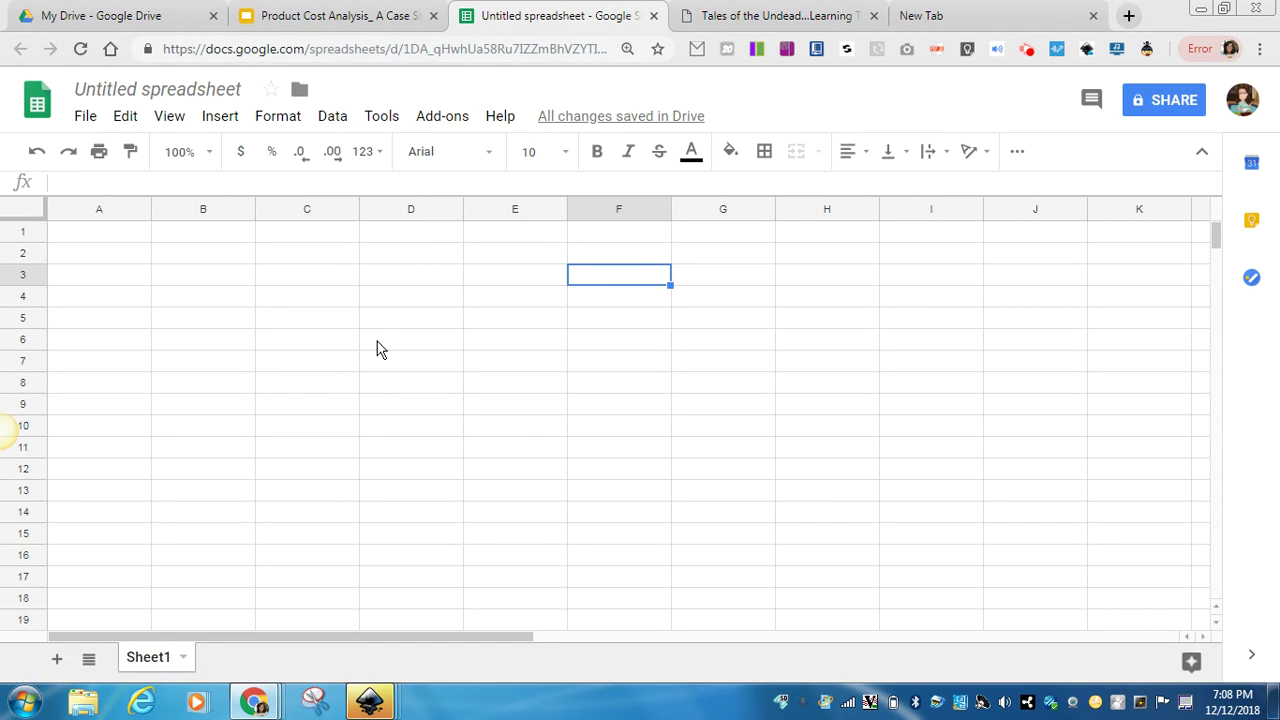
left_click(313, 10)
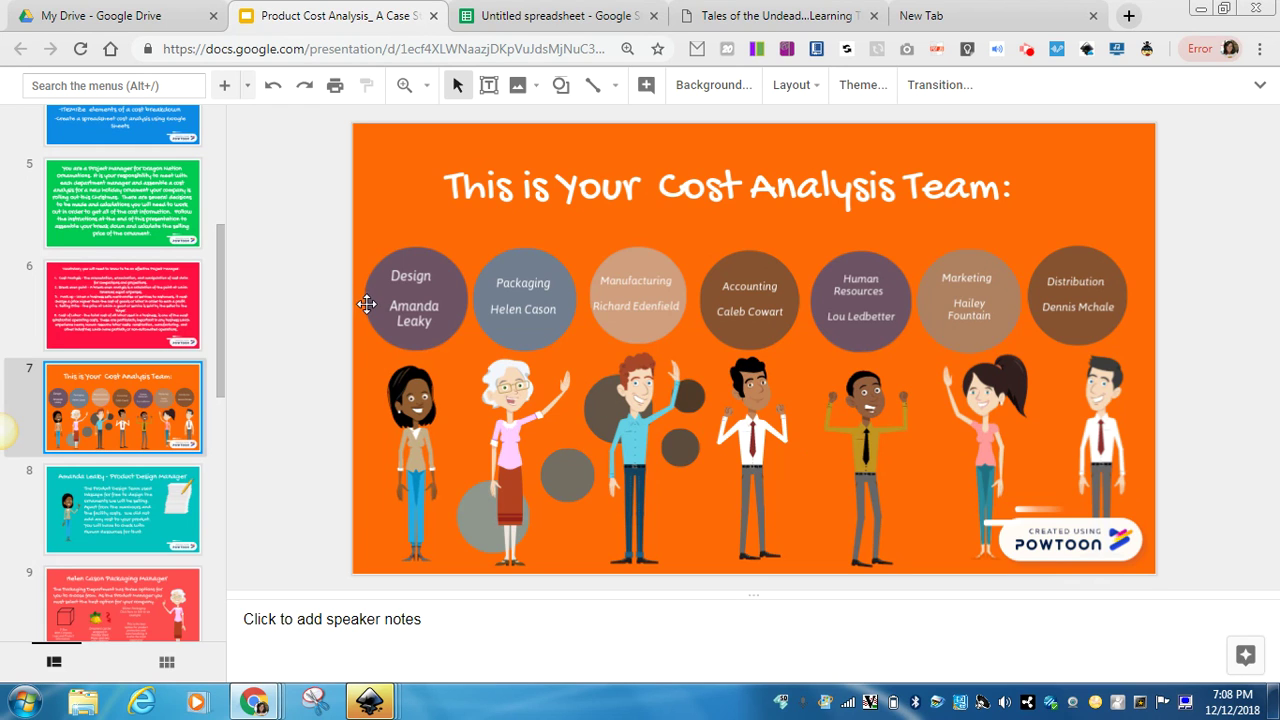
left_click(540, 24)
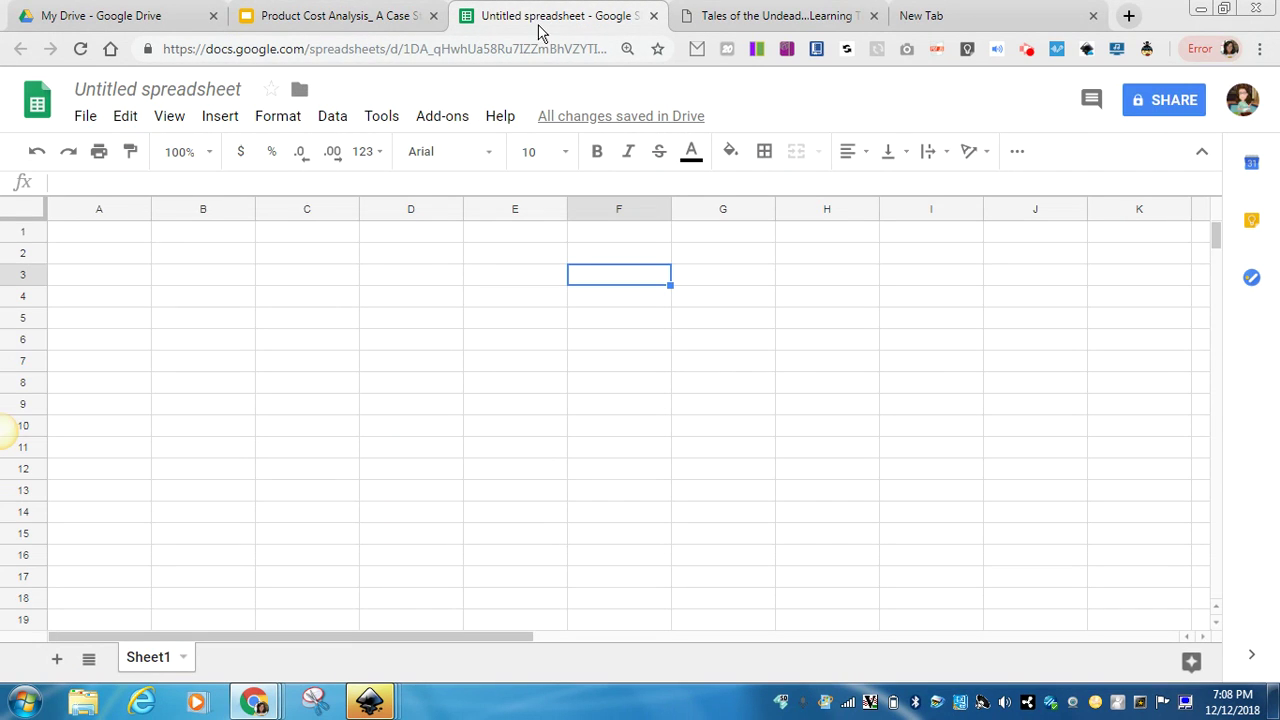
Rename the sheet Sheet1 as "Ornament Cost Analysis"
double_click(160, 658)
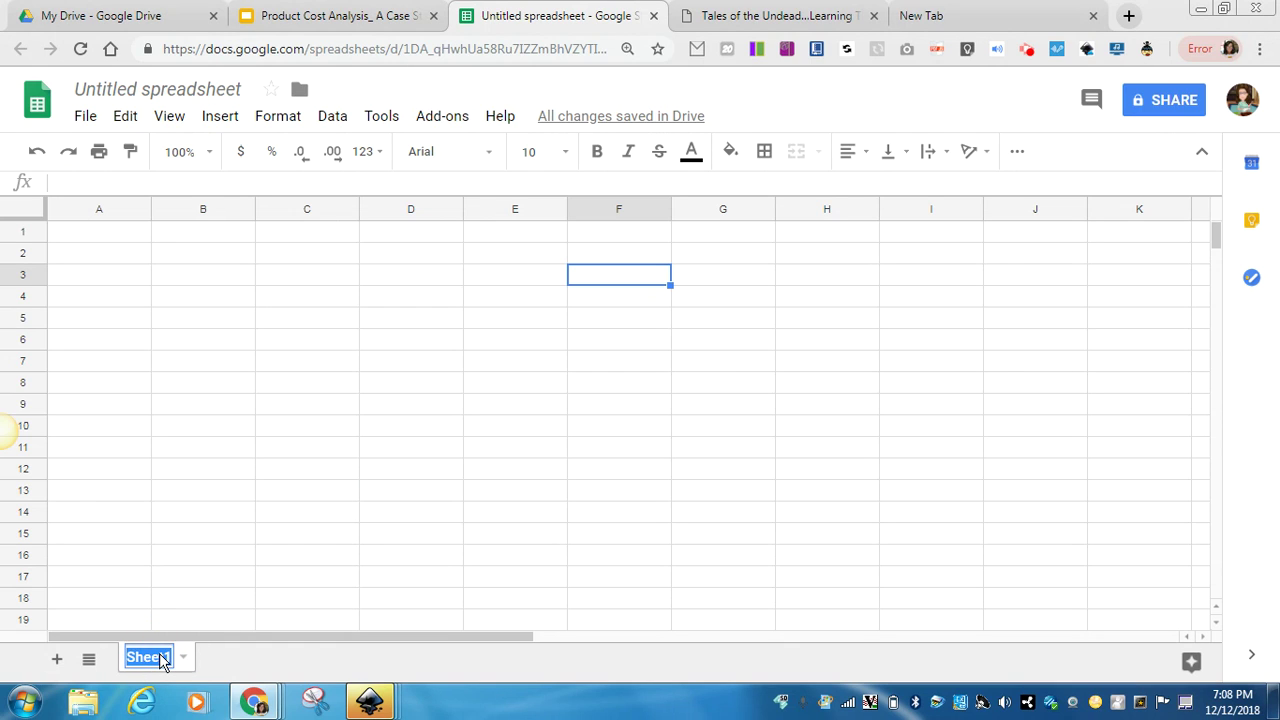
type("Ornament C")
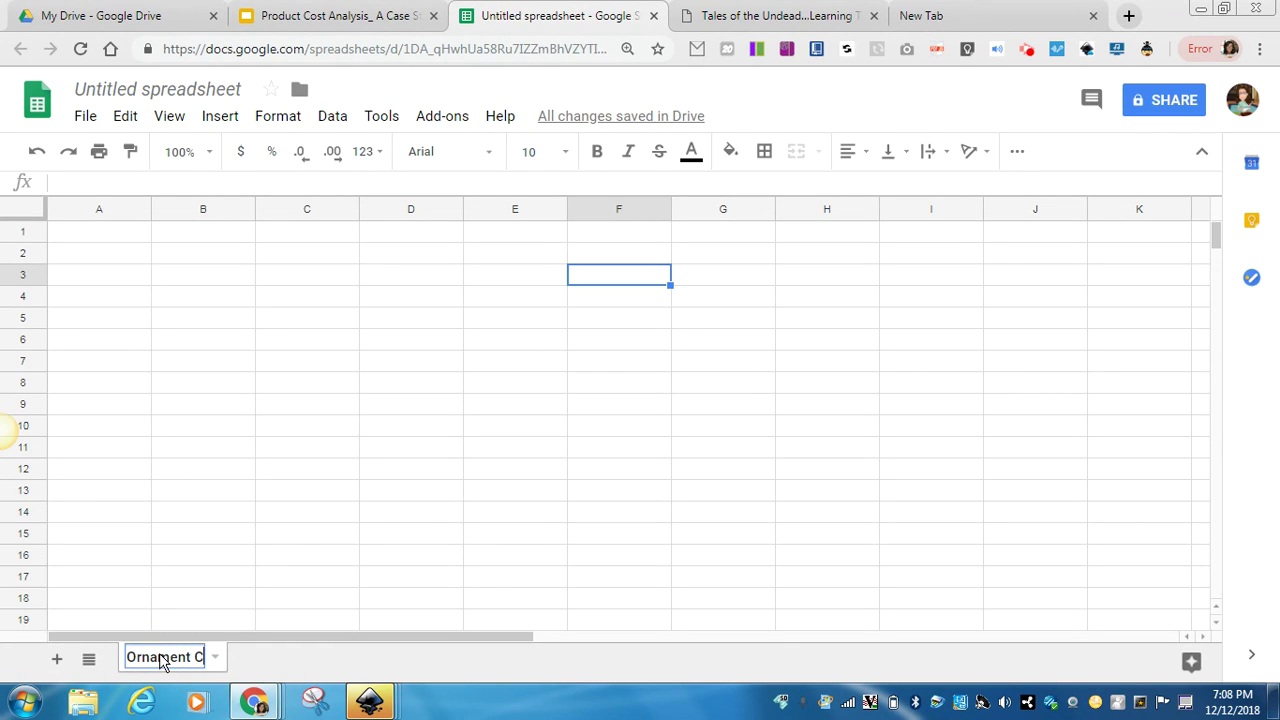
type("ost Analys")
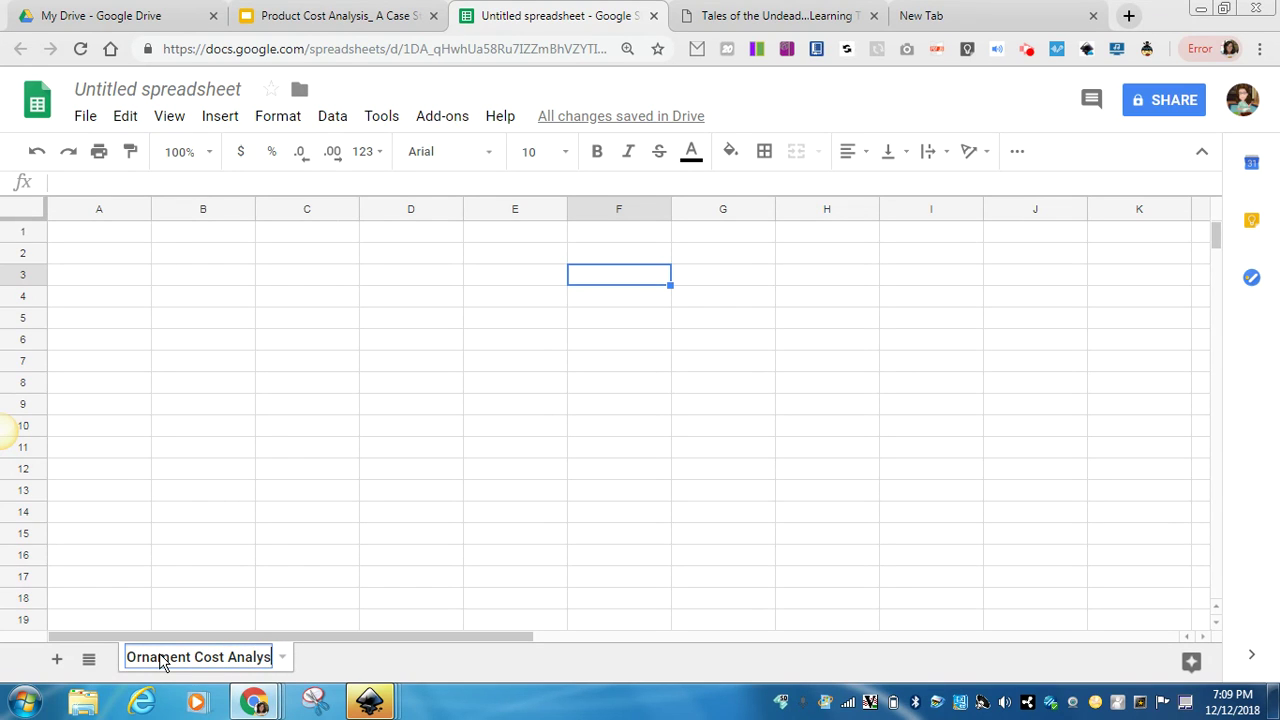
type("is")
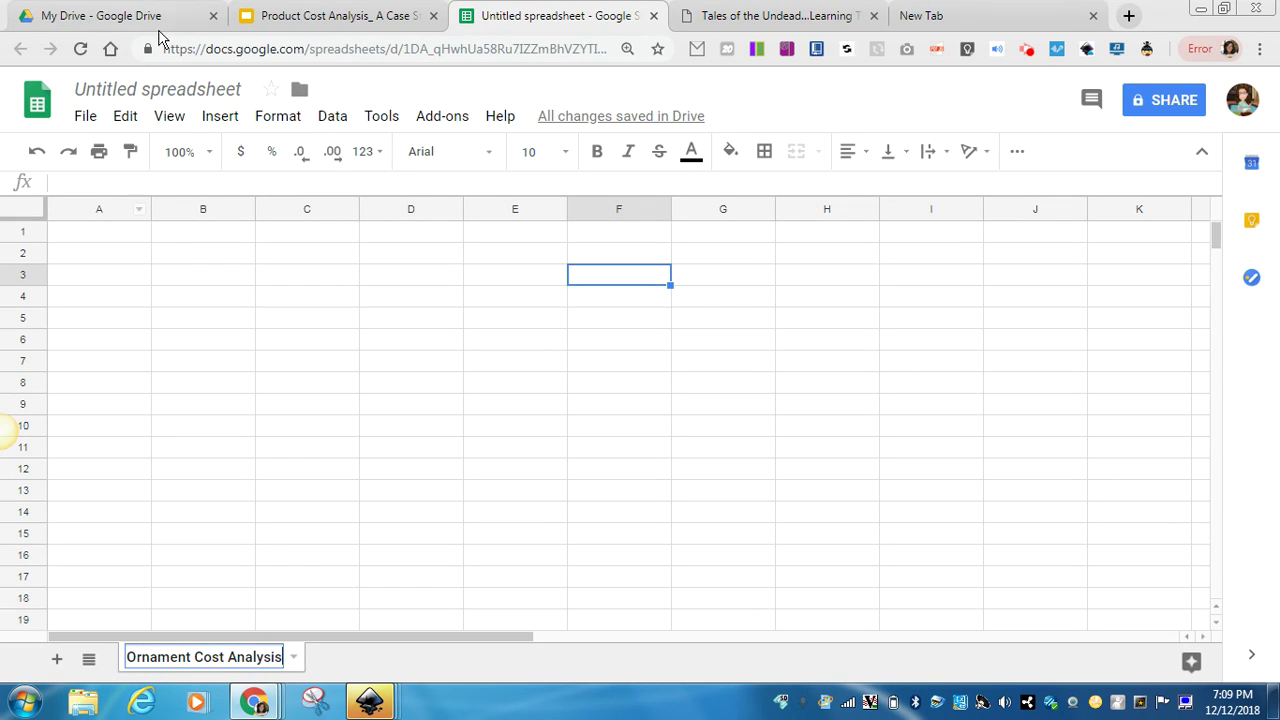
key("Return")
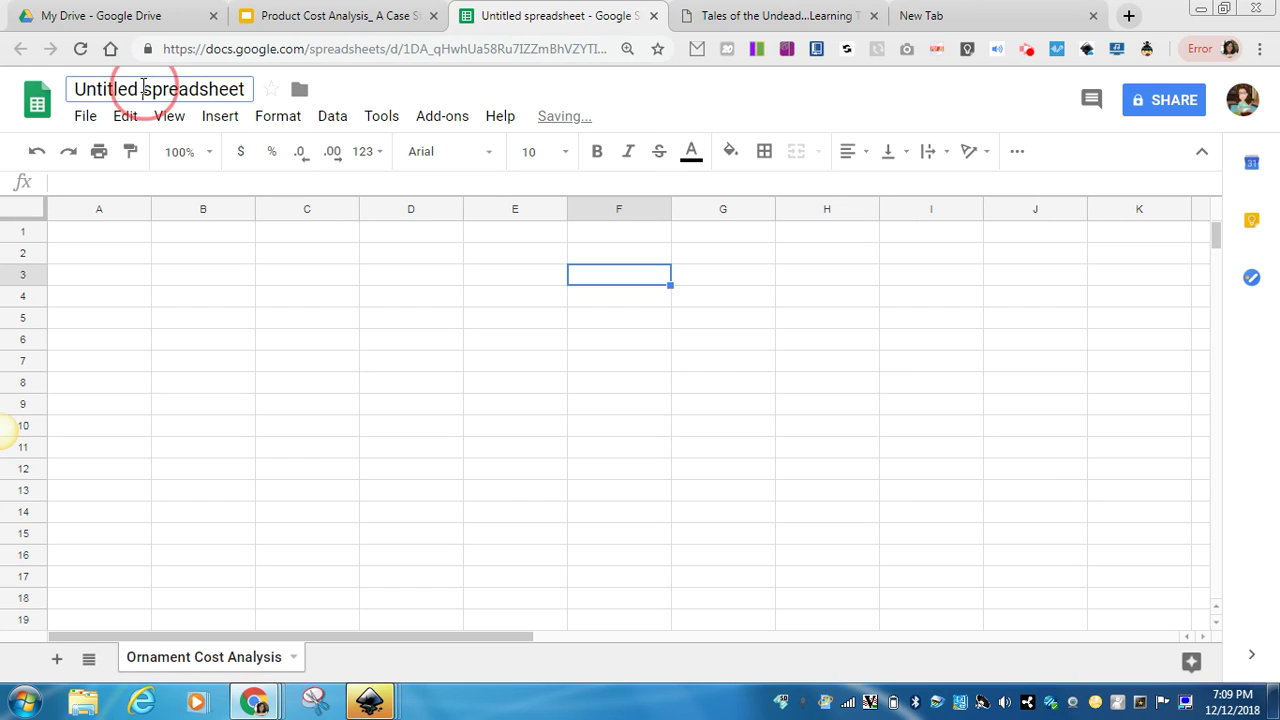
Change the title of the untitled spreadsheet file to "Ornament Cost Analysis"
left_click_drag(74, 89, 140, 89)
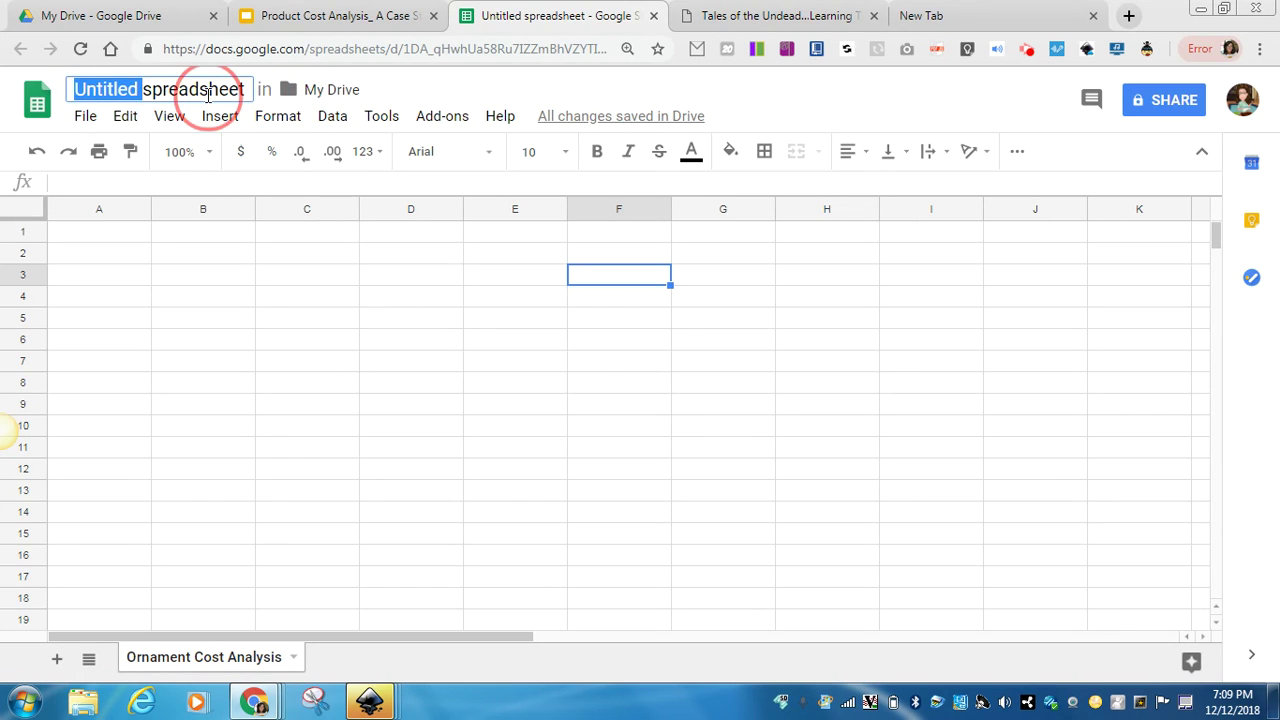
type("Ornament ")
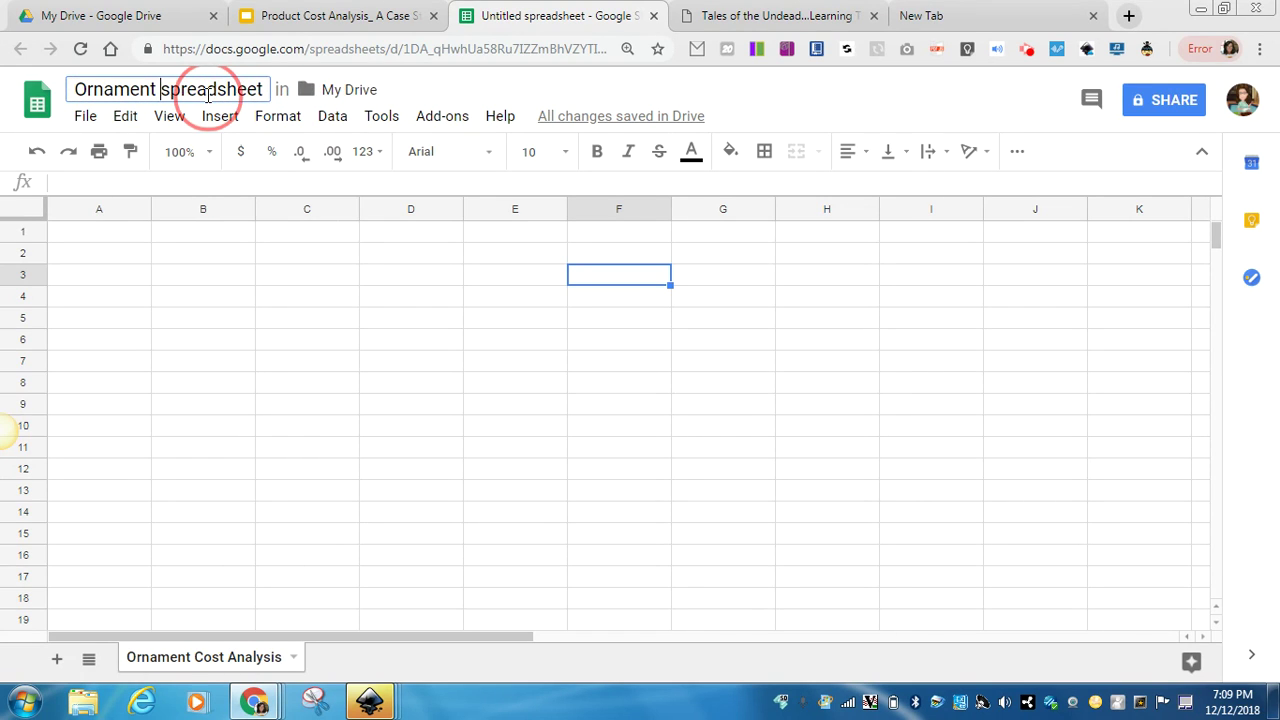
type("Cost Anal")
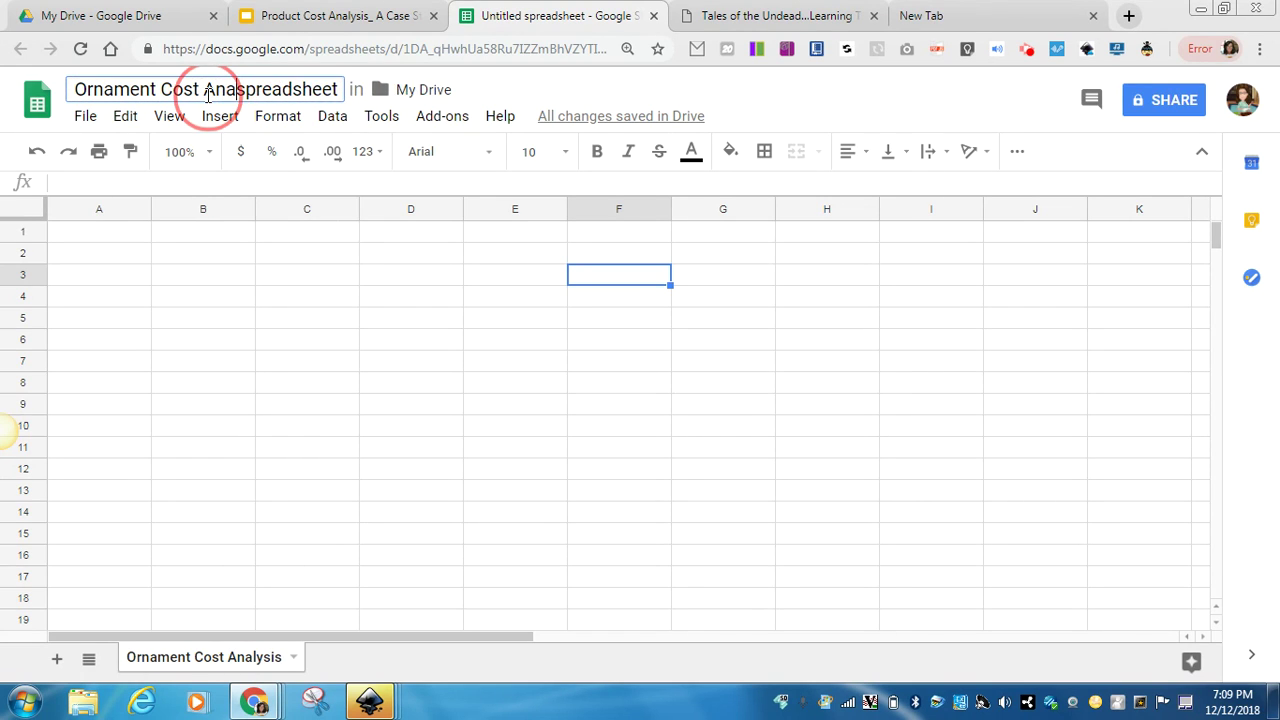
type("ysis")
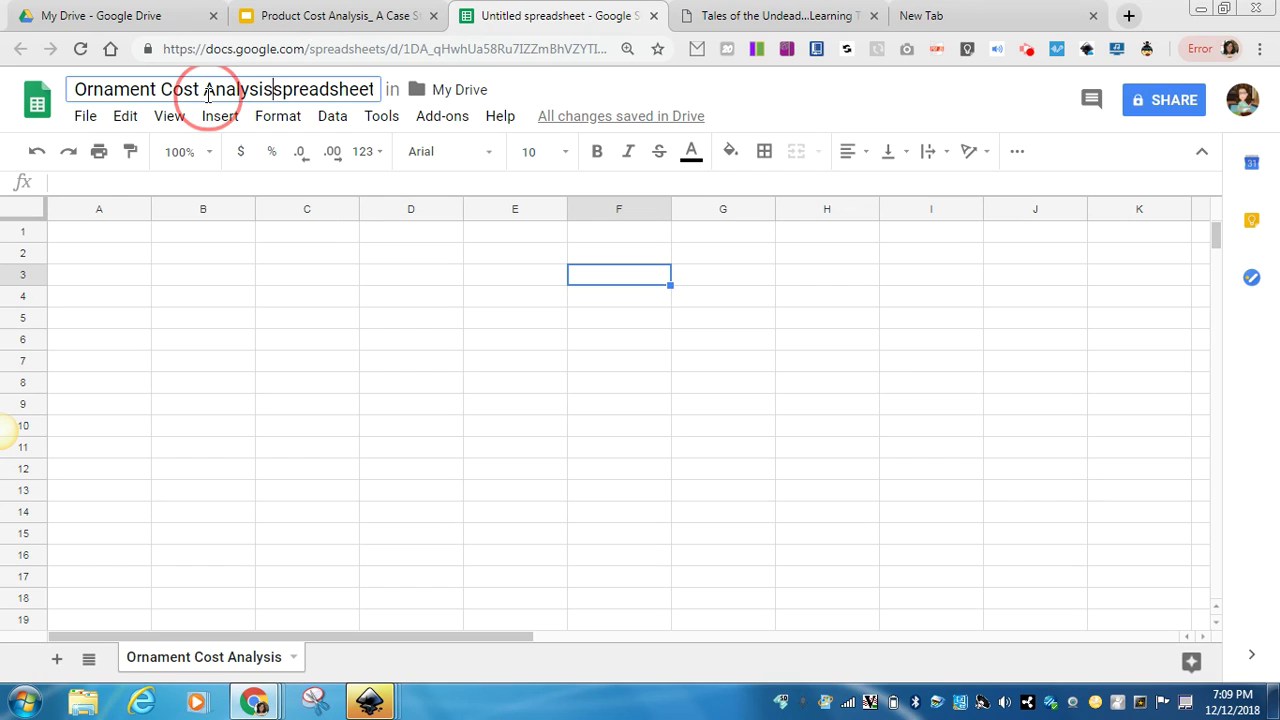
key("Delete")
key("Delete")
key("Delete")
key("Delete")
key("Delete")
key("Delete")
key("Delete")
key("Delete")
key("Delete")
key("Delete")
key("Delete")
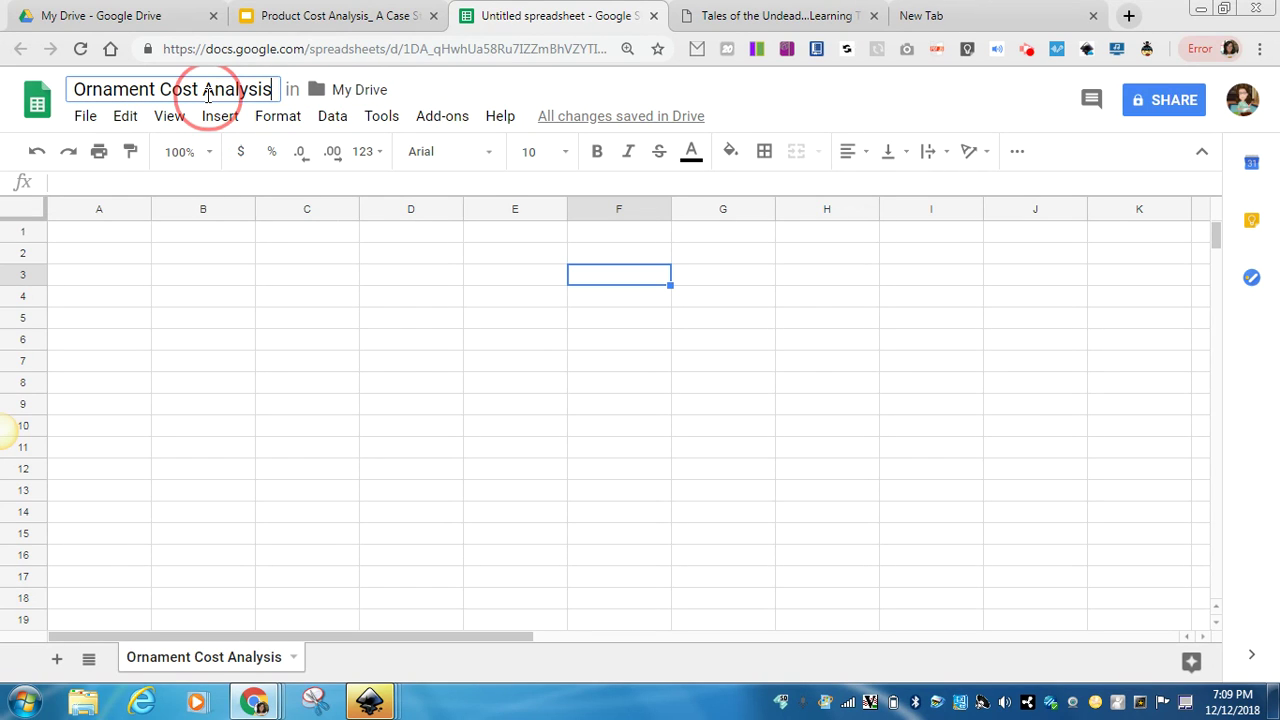
left_click(124, 284)
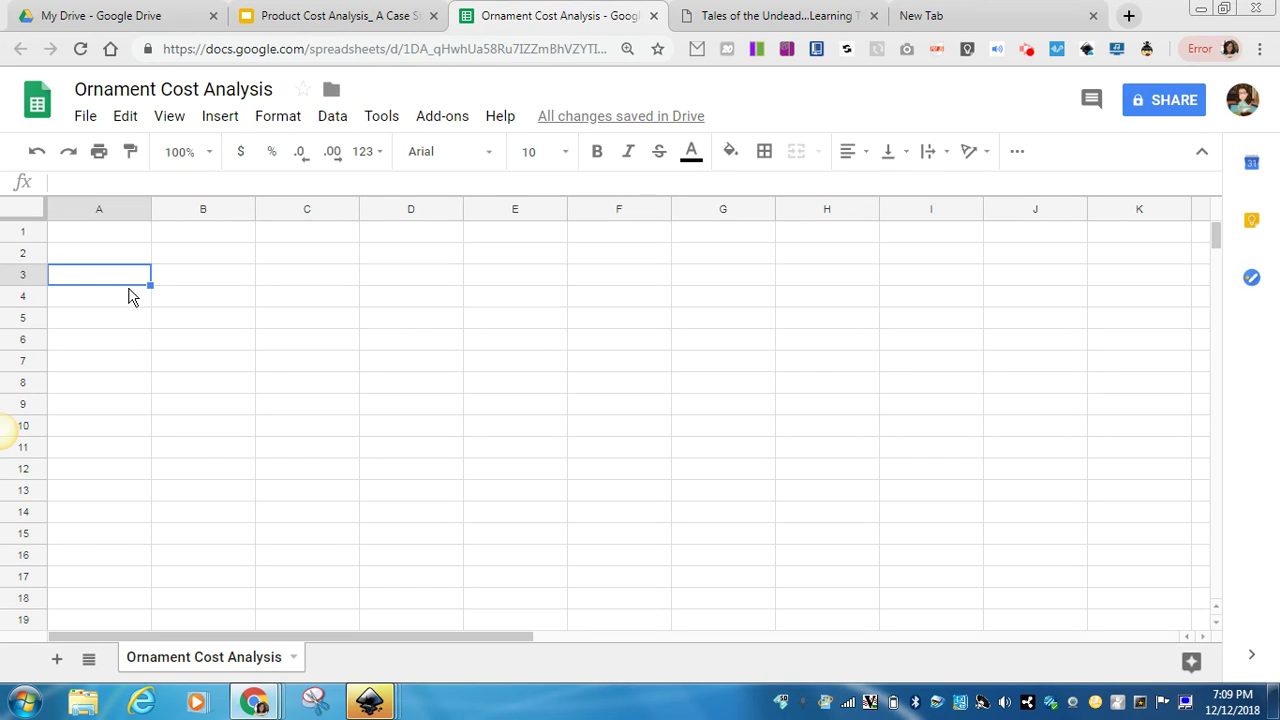
Enter the column headings Item, Calculations and Cost in cells A1 to C1
left_click(103, 238)
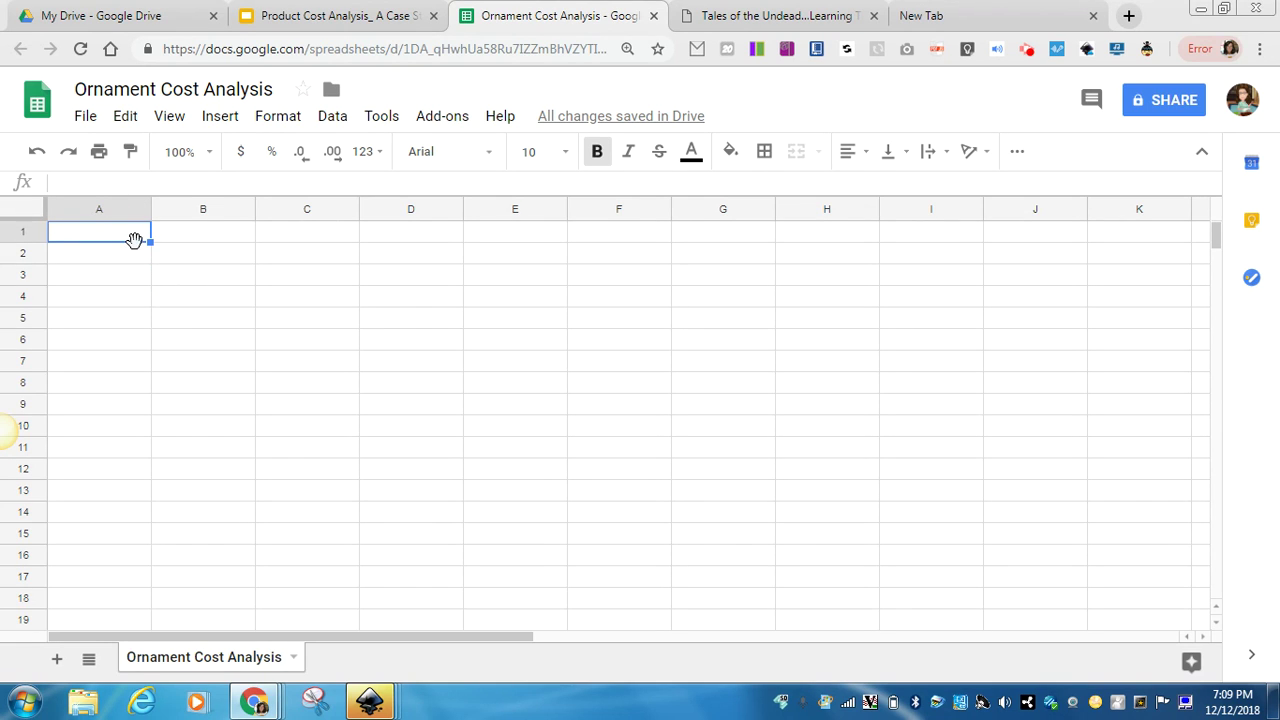
type("Item")
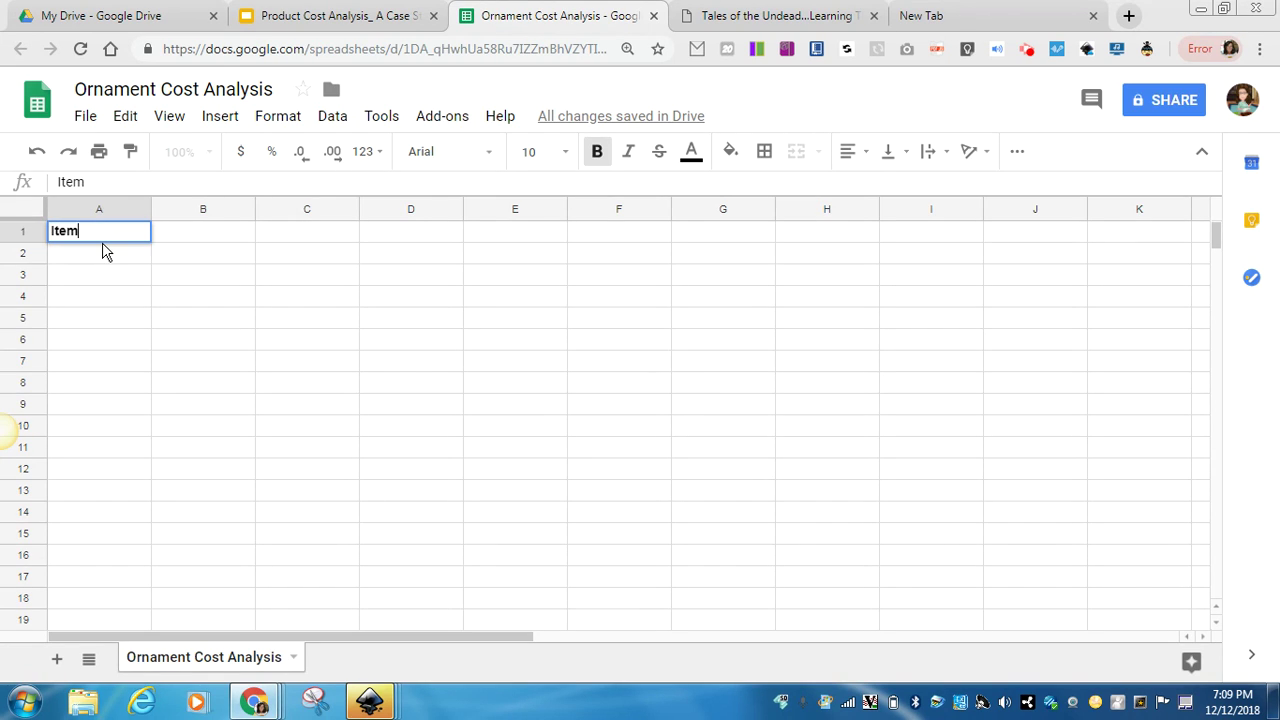
key("Tab")
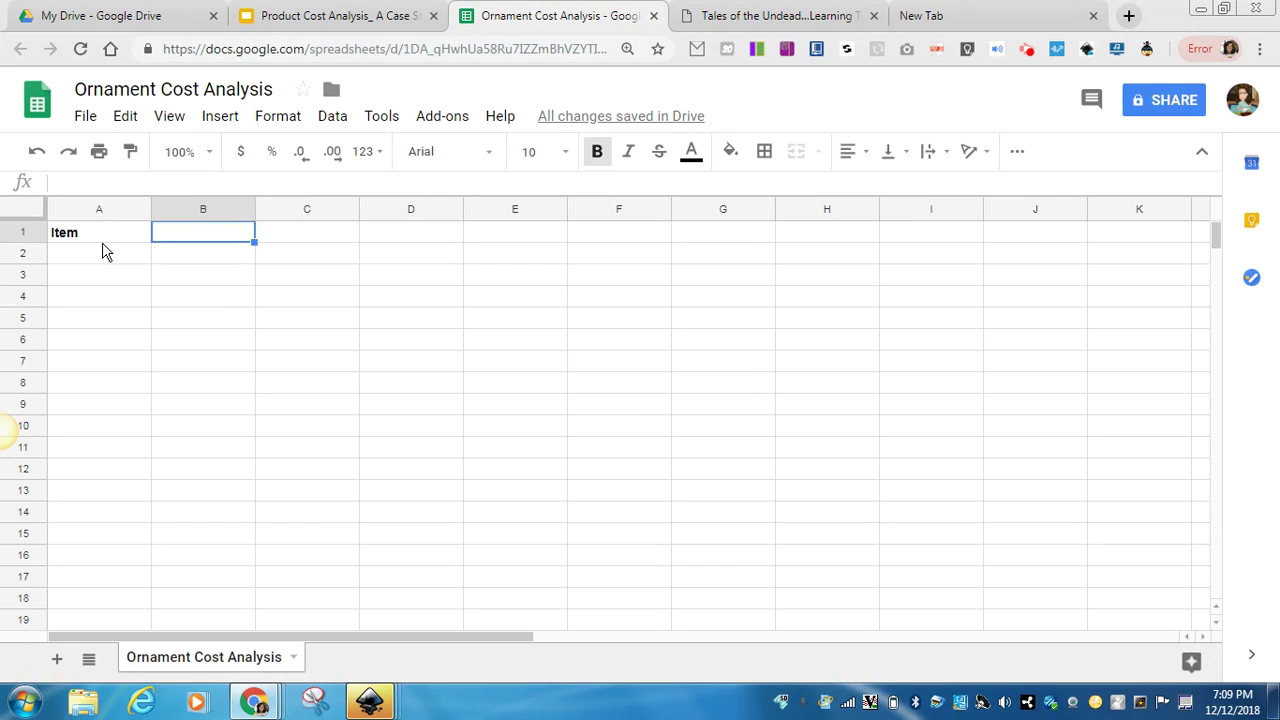
type("Calculations")
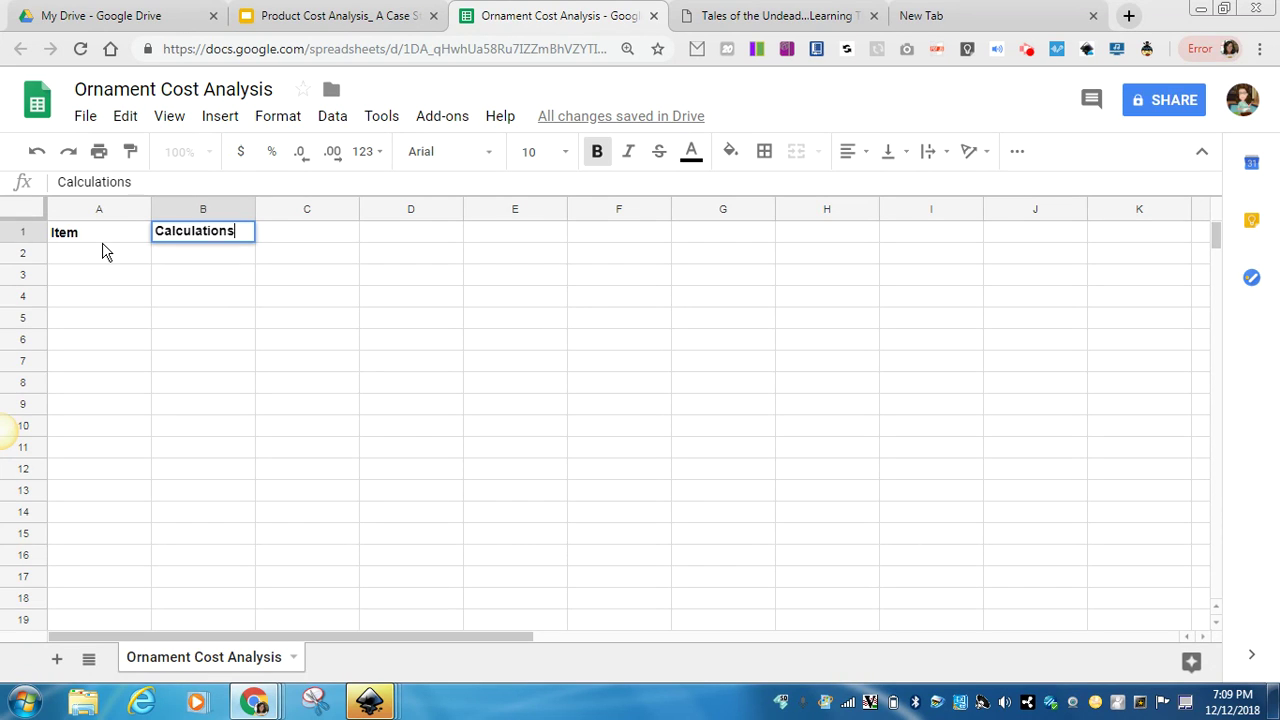
key("Tab")
type("Cost")
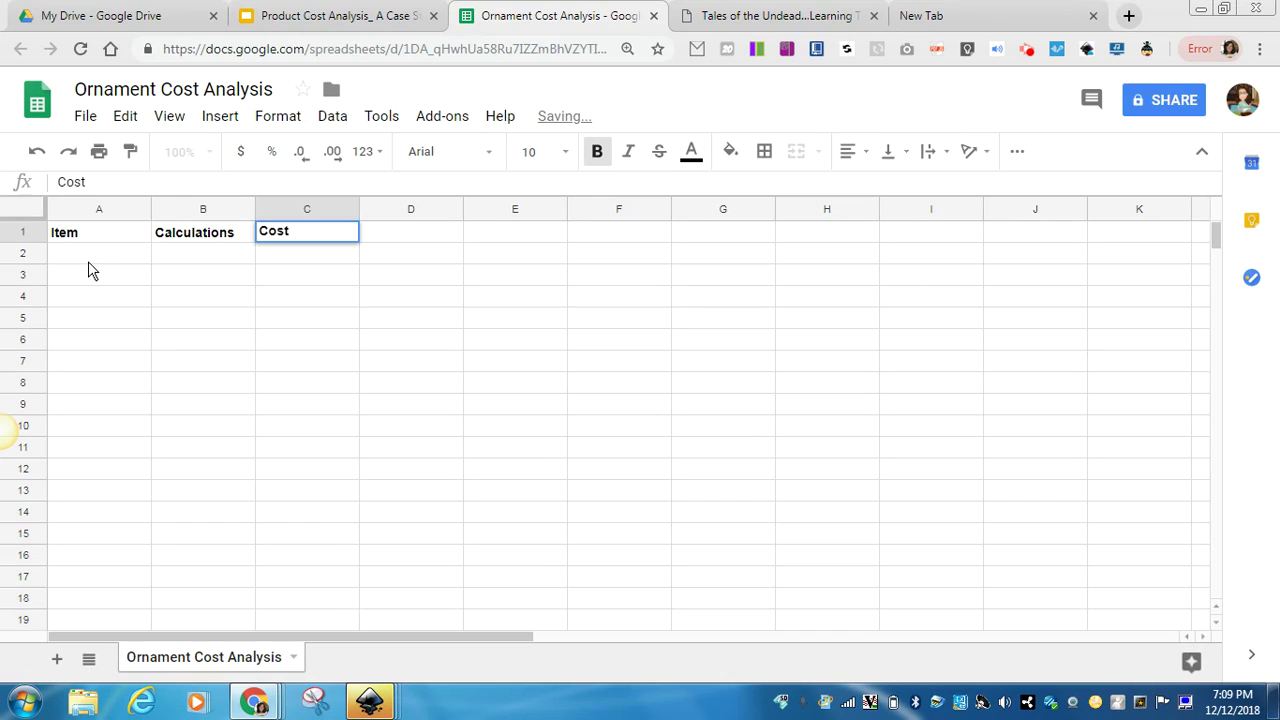
key("Return")
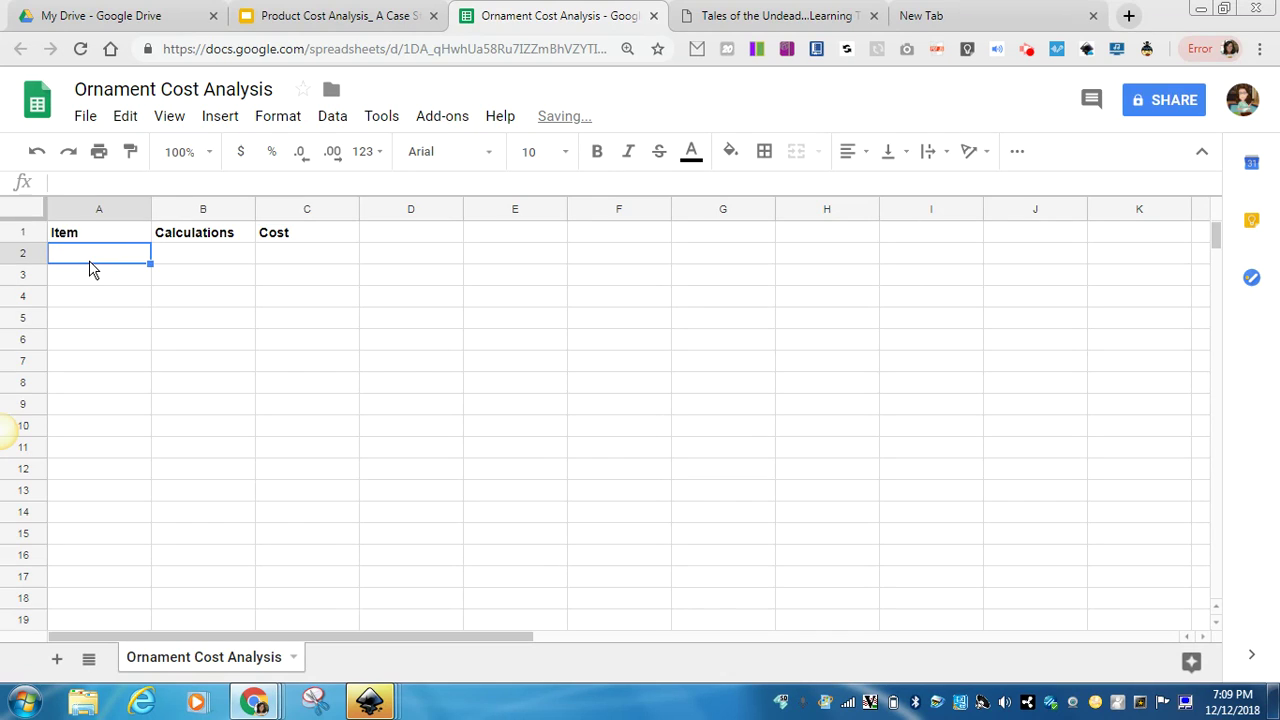
left_click(22, 233)
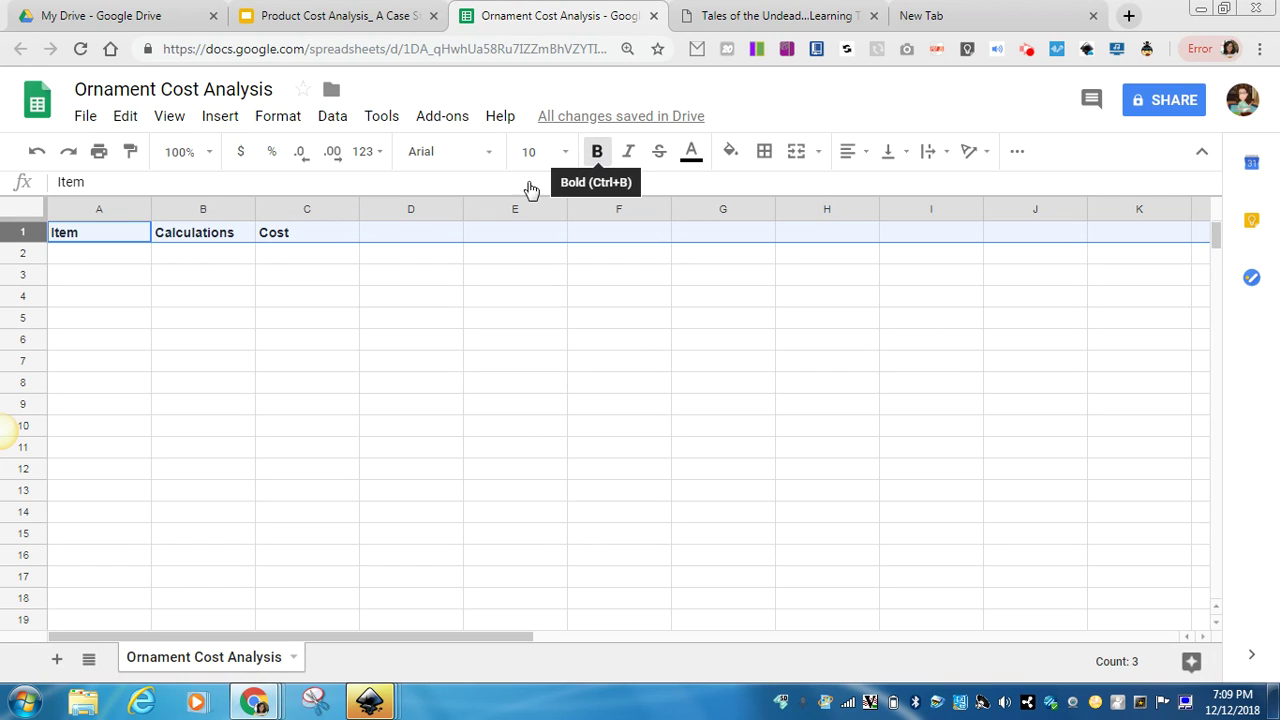
Fill row 2 with the item "Packaging" in A2 and a cost of .21 in C2
left_click(107, 262)
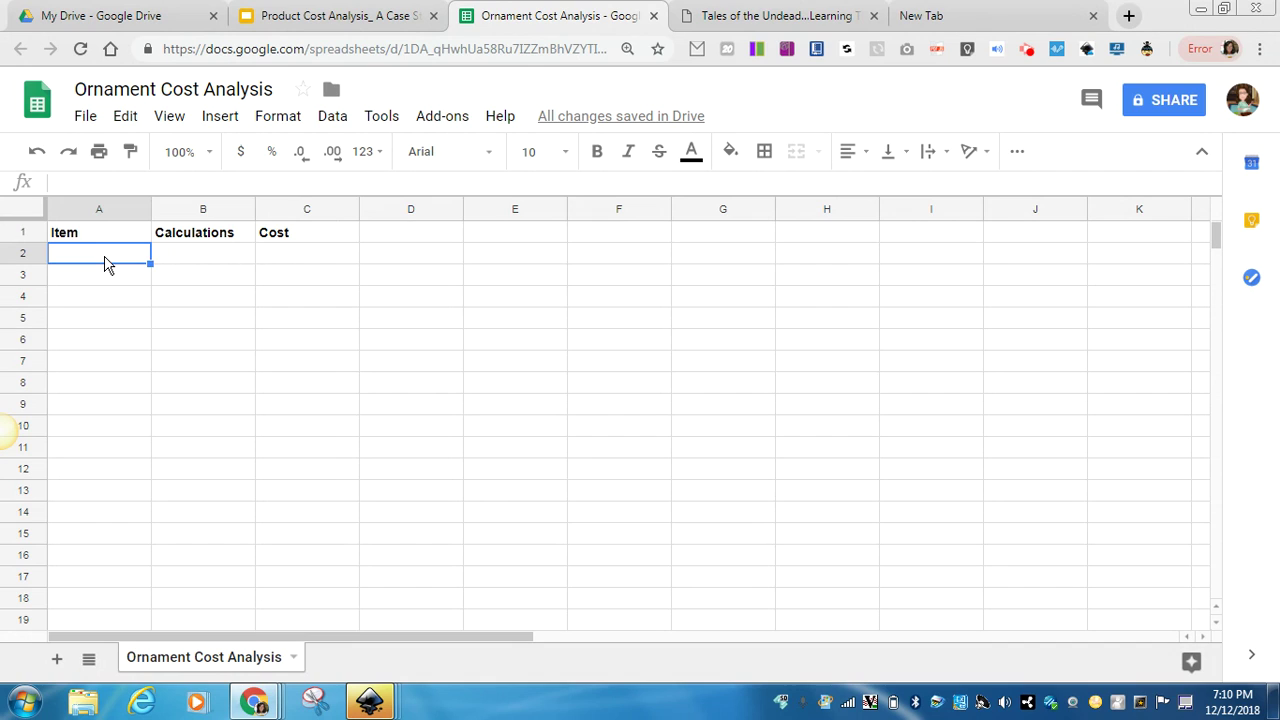
type("Packaging")
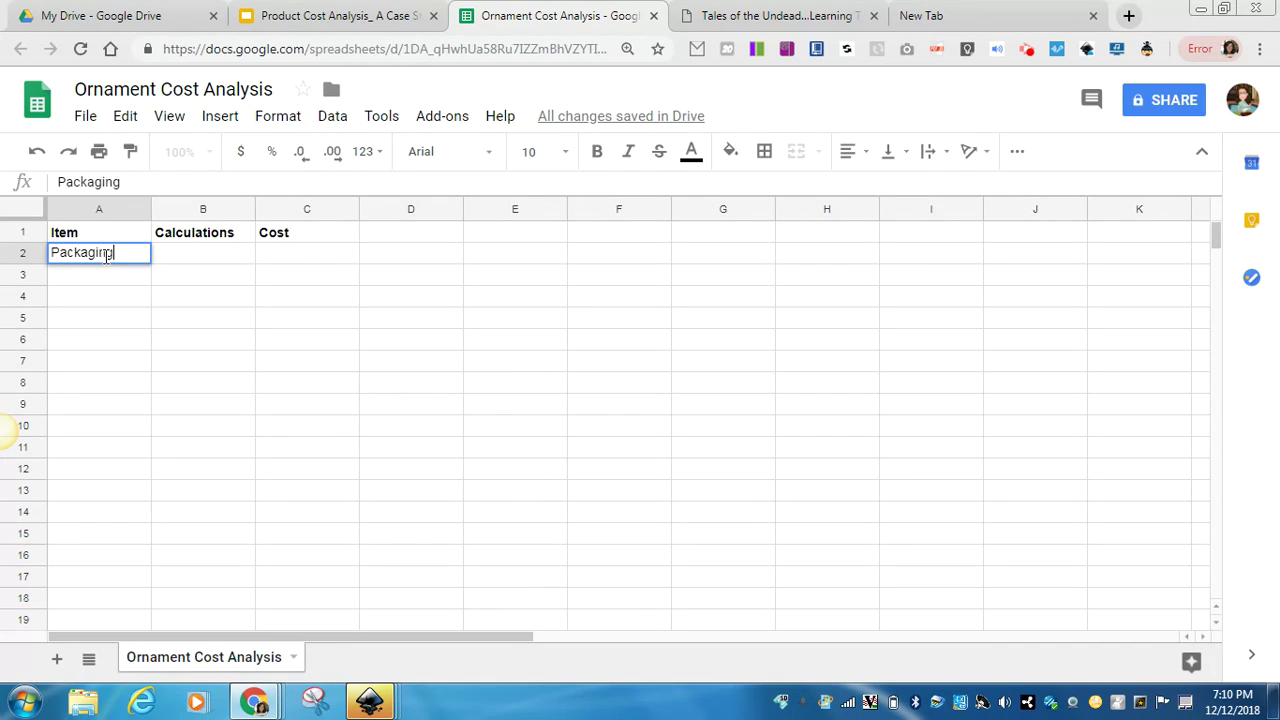
left_click(205, 258)
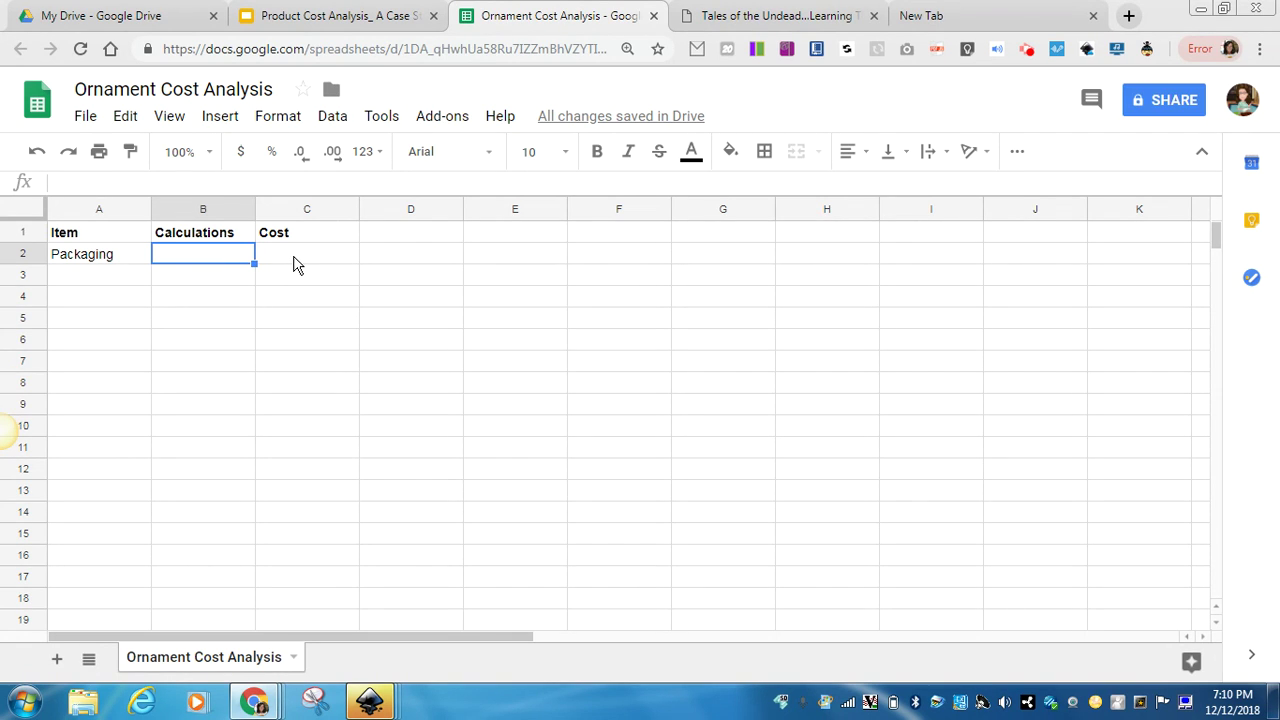
left_click(294, 263)
left_click(200, 257)
left_click(292, 258)
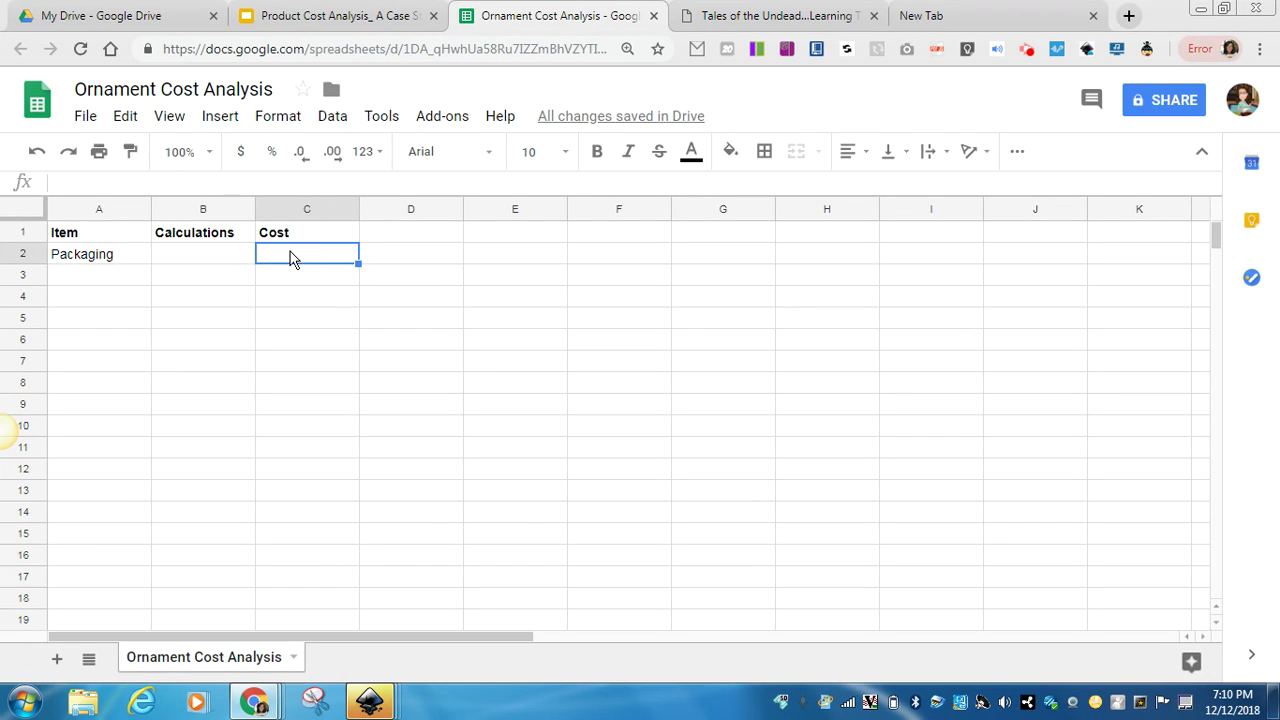
type(".21")
Fill row 3 with the item "Manufacturing" in A3 and the calculation 300/10000 in B3
left_click(72, 285)
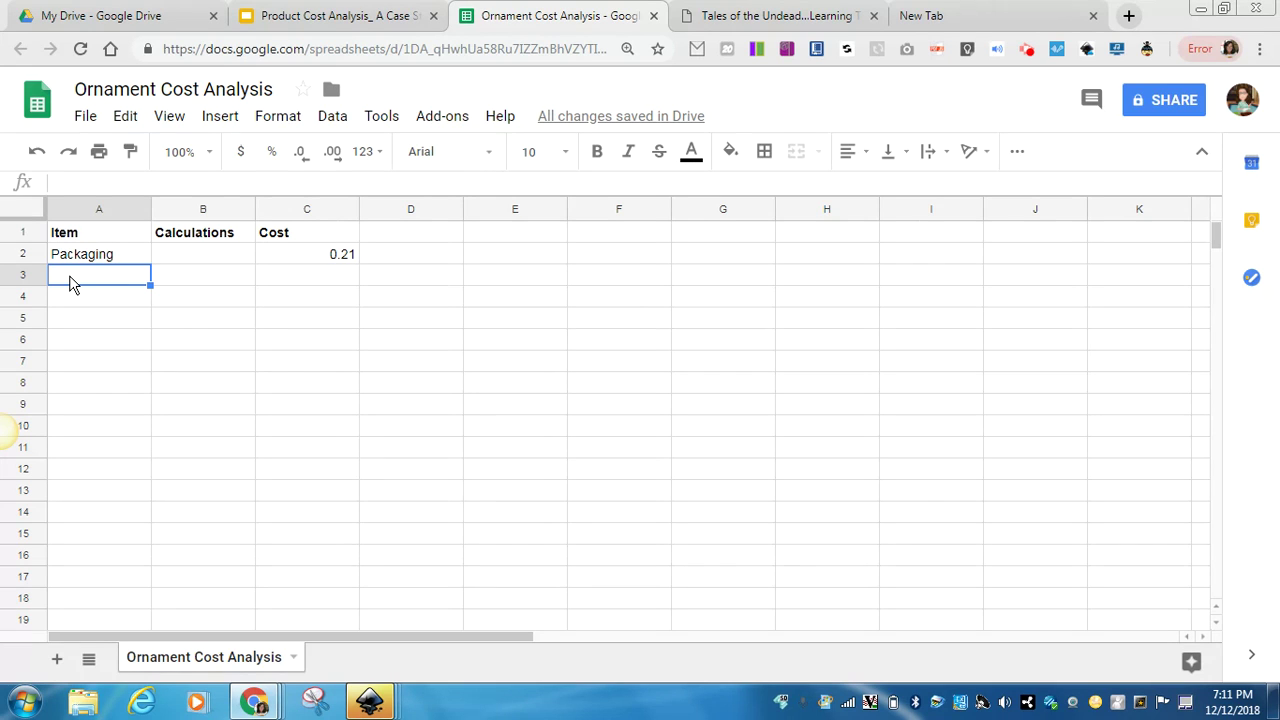
type("Manufa")
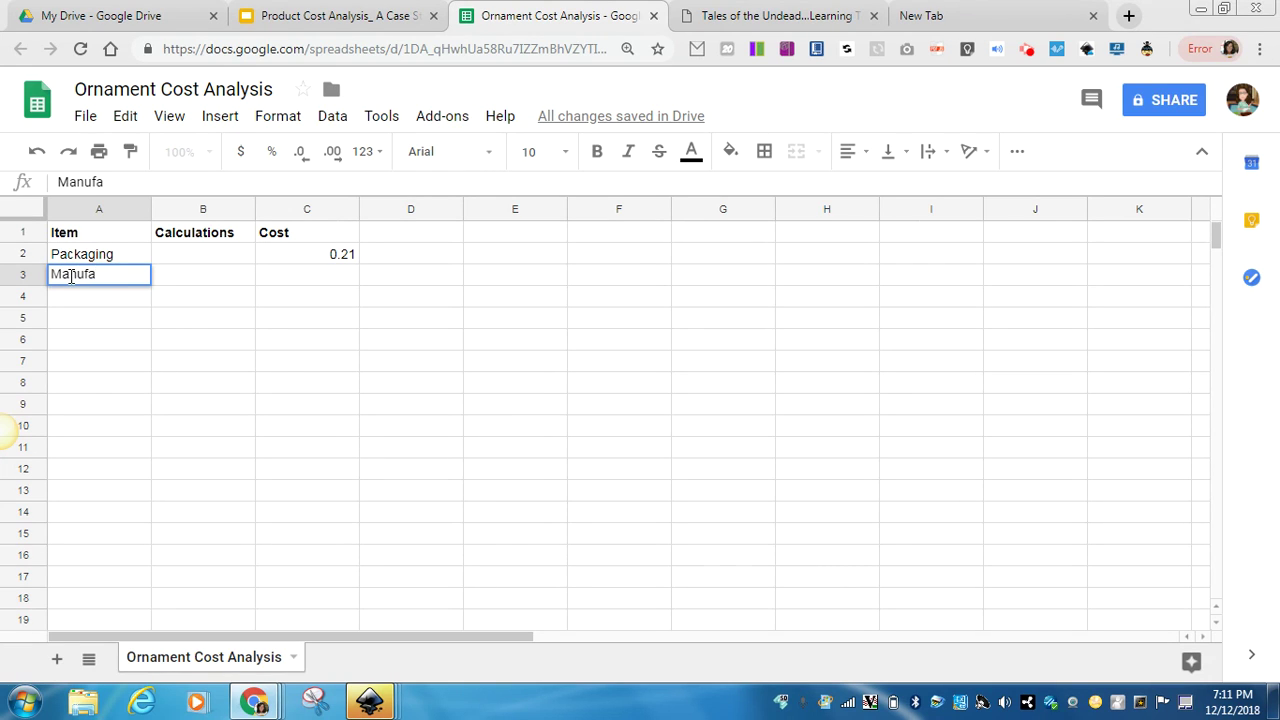
type("cturing")
key("Tab")
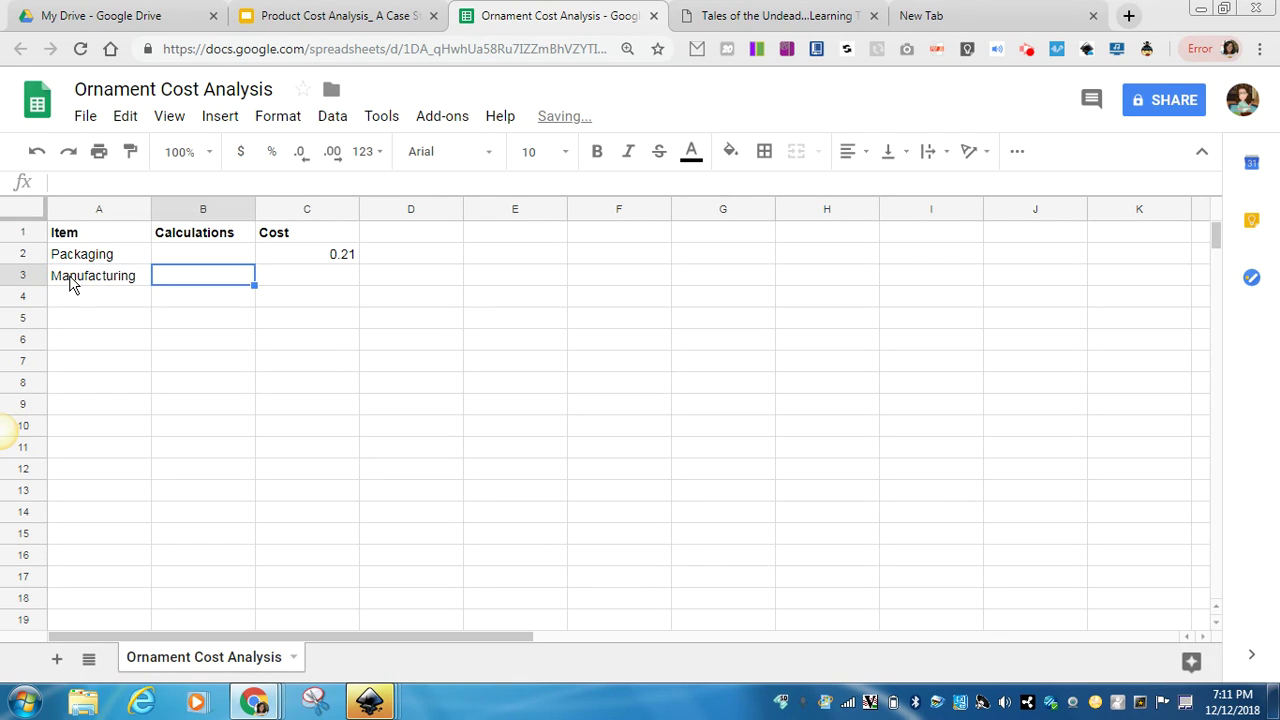
type("300/")
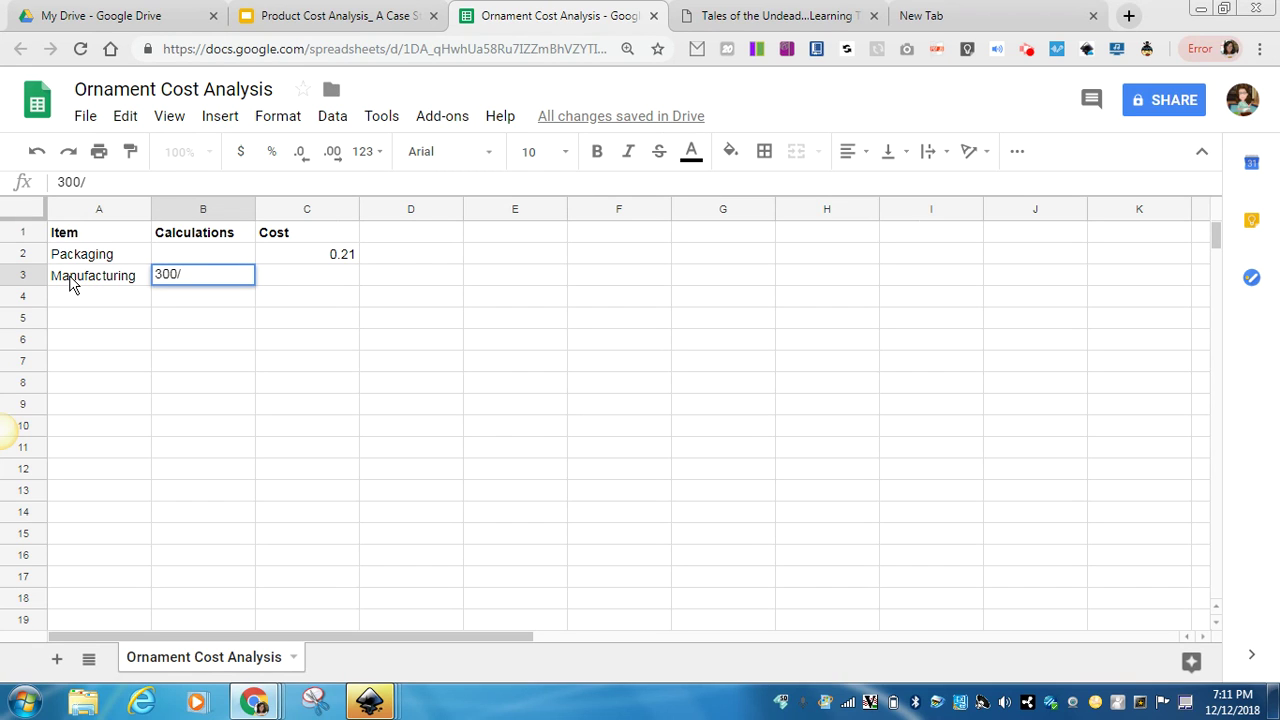
type("10000")
left_click(298, 280)
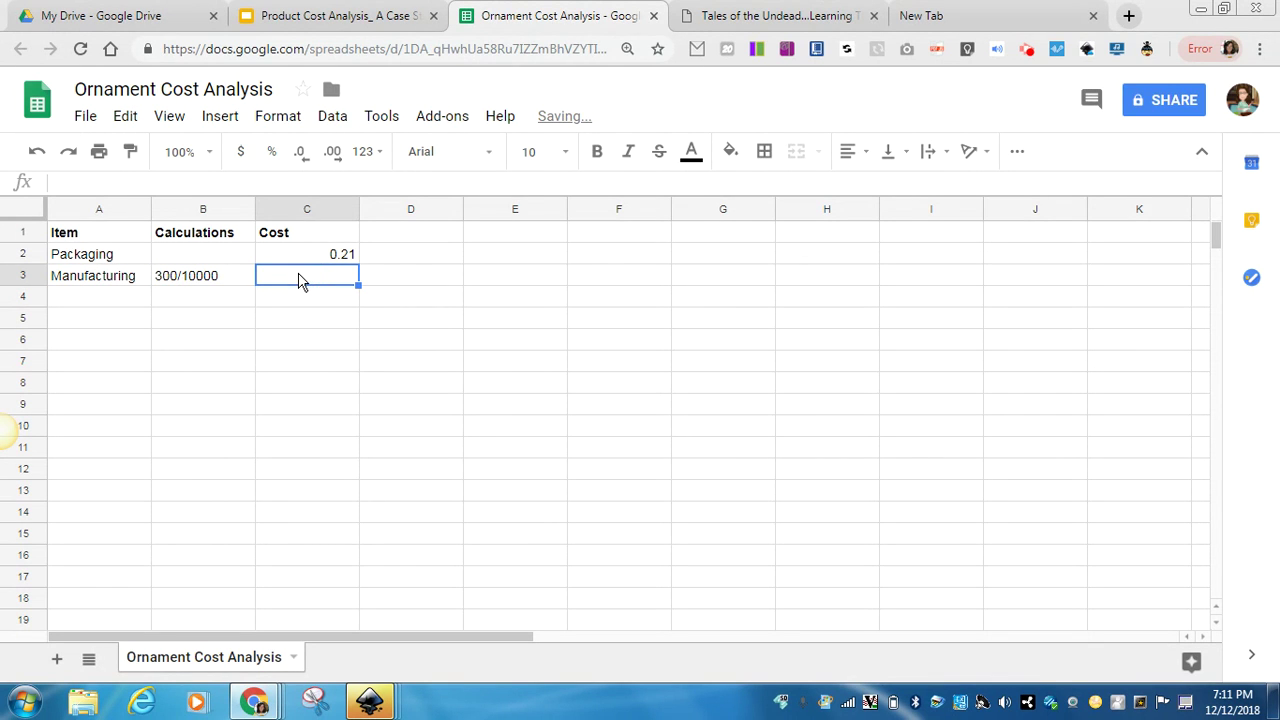
Fill row 4 with the item "Facility Cost" in A4 and a cost of 1.00 in C4
left_click(114, 302)
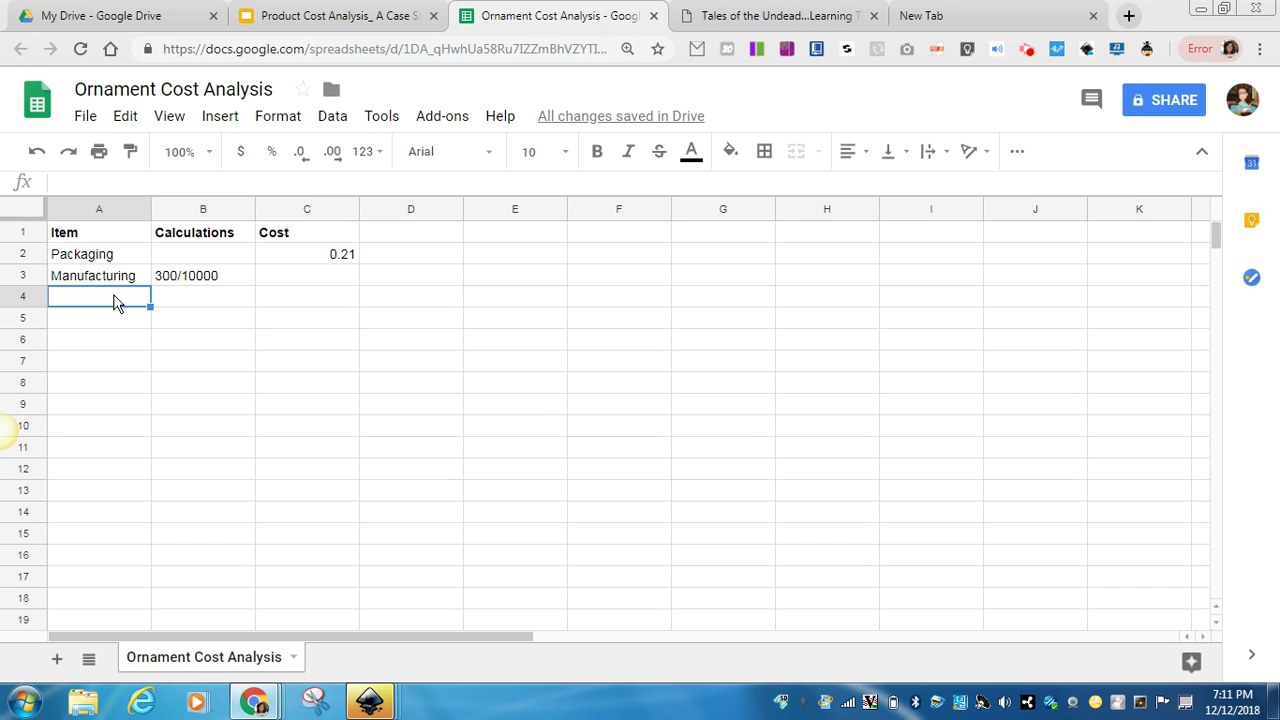
type("Facility ")
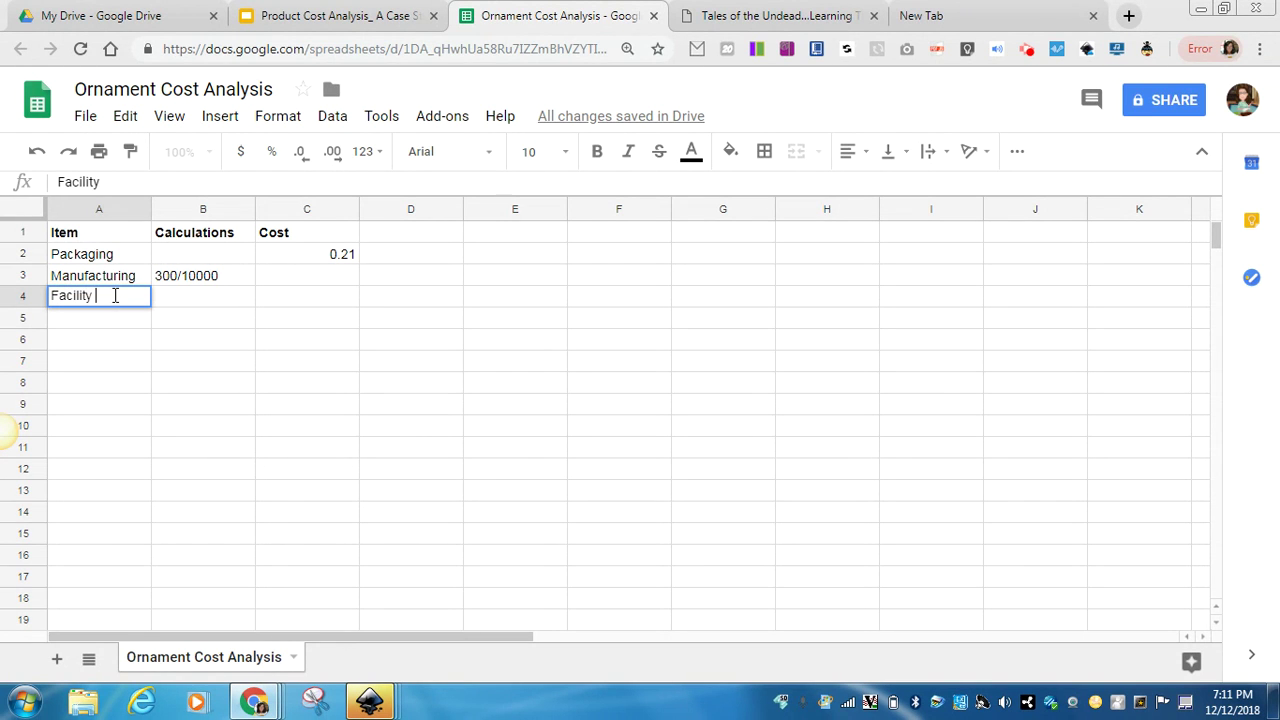
type("Cost")
left_click(203, 302)
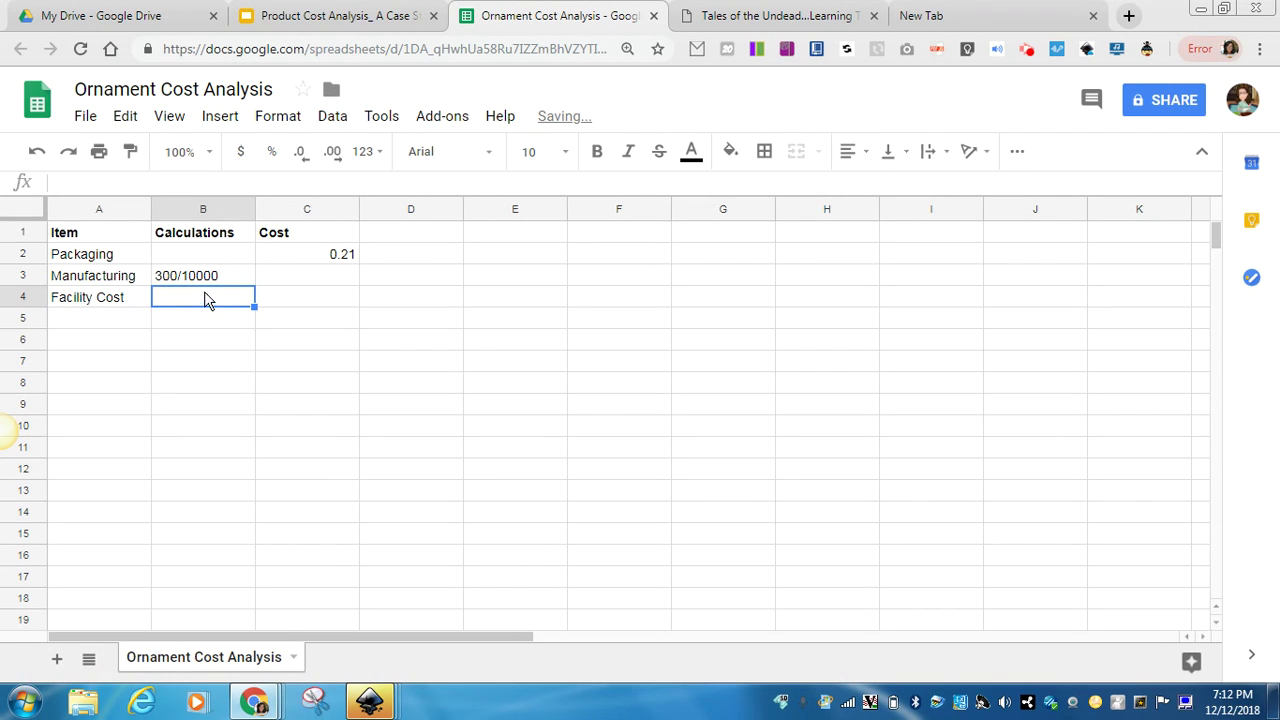
left_click(291, 305)
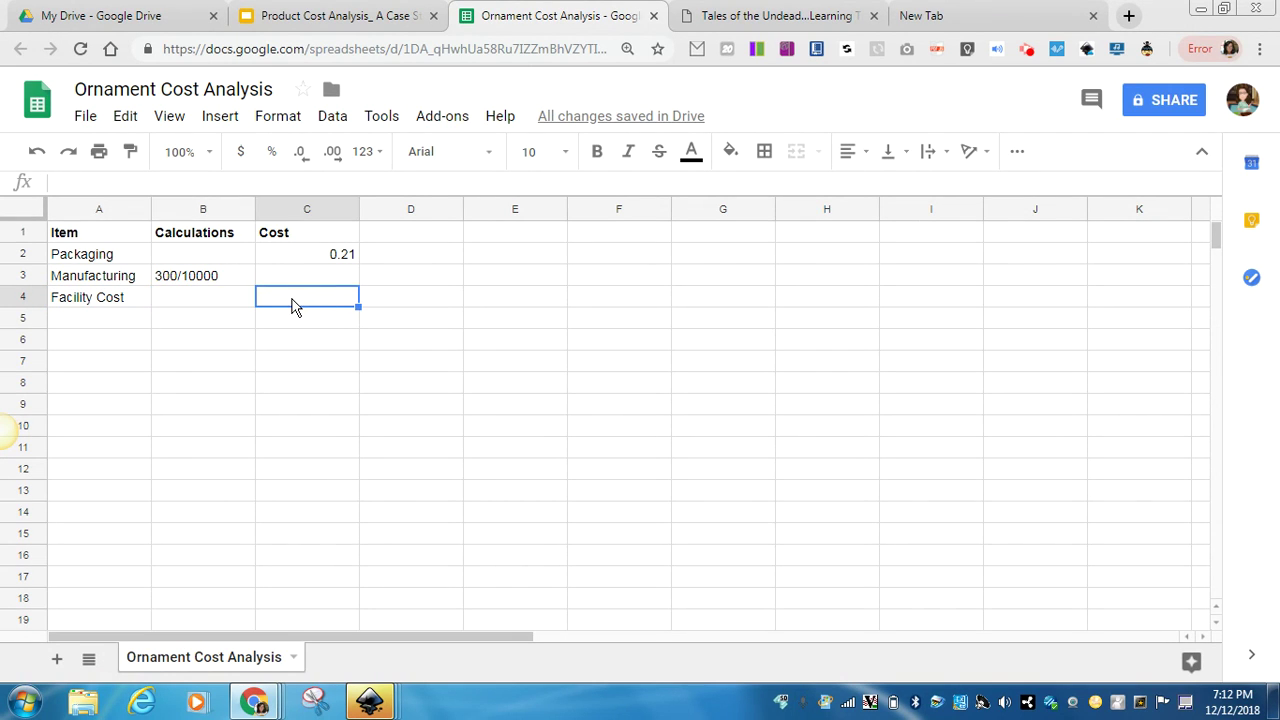
type("1.00")
left_click(220, 331)
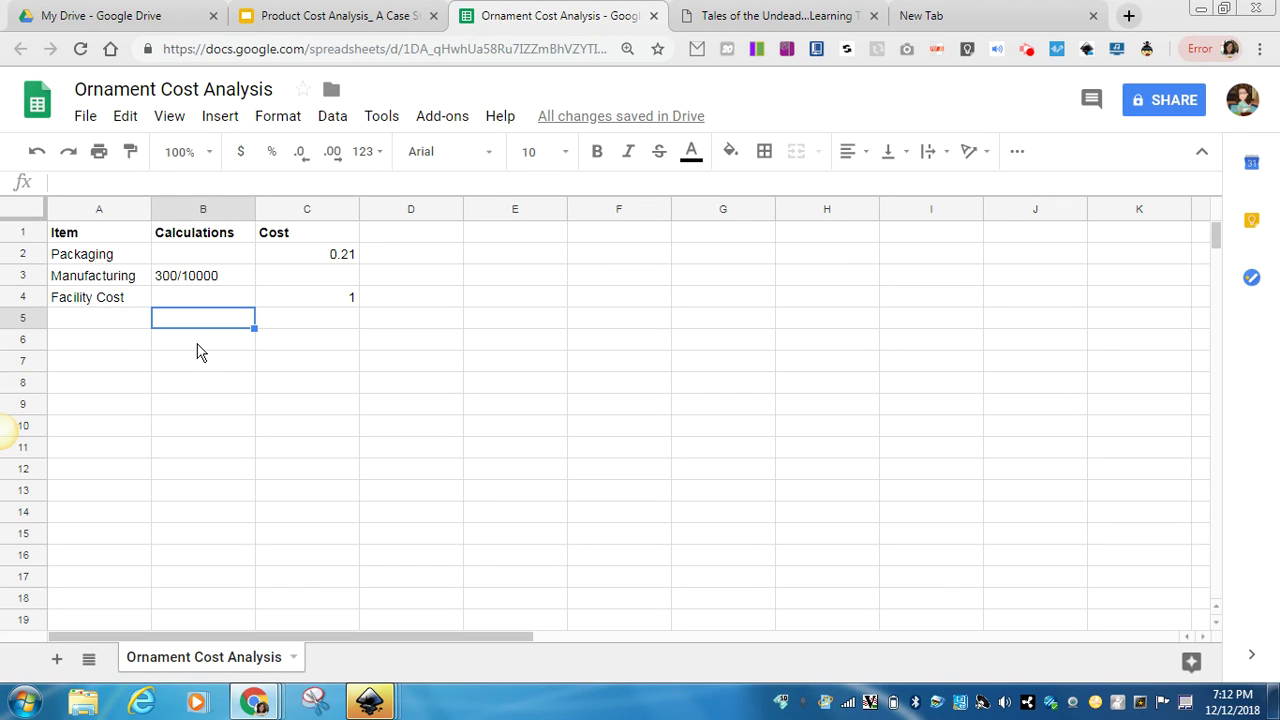
Add the item "Plastic" in A5 with the calculations SA=3.14(dxd) in B5 and SA * .00001 in B6
left_click(116, 323)
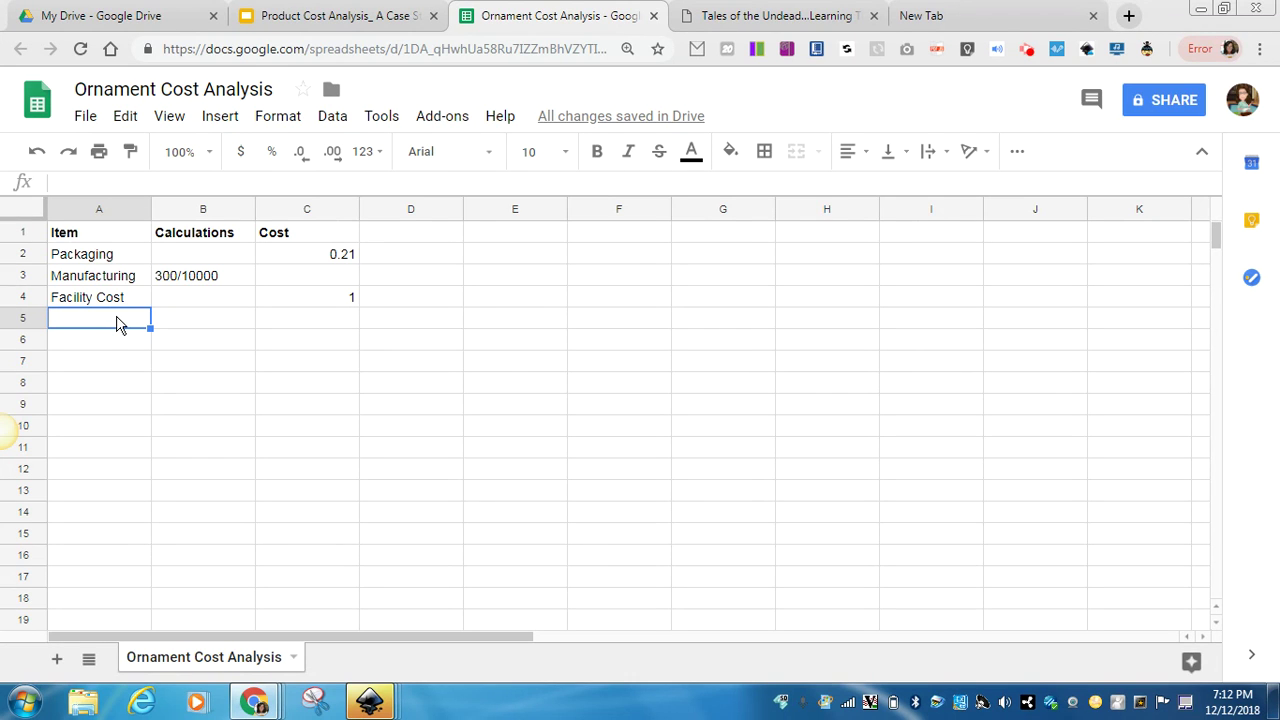
type("Plastic")
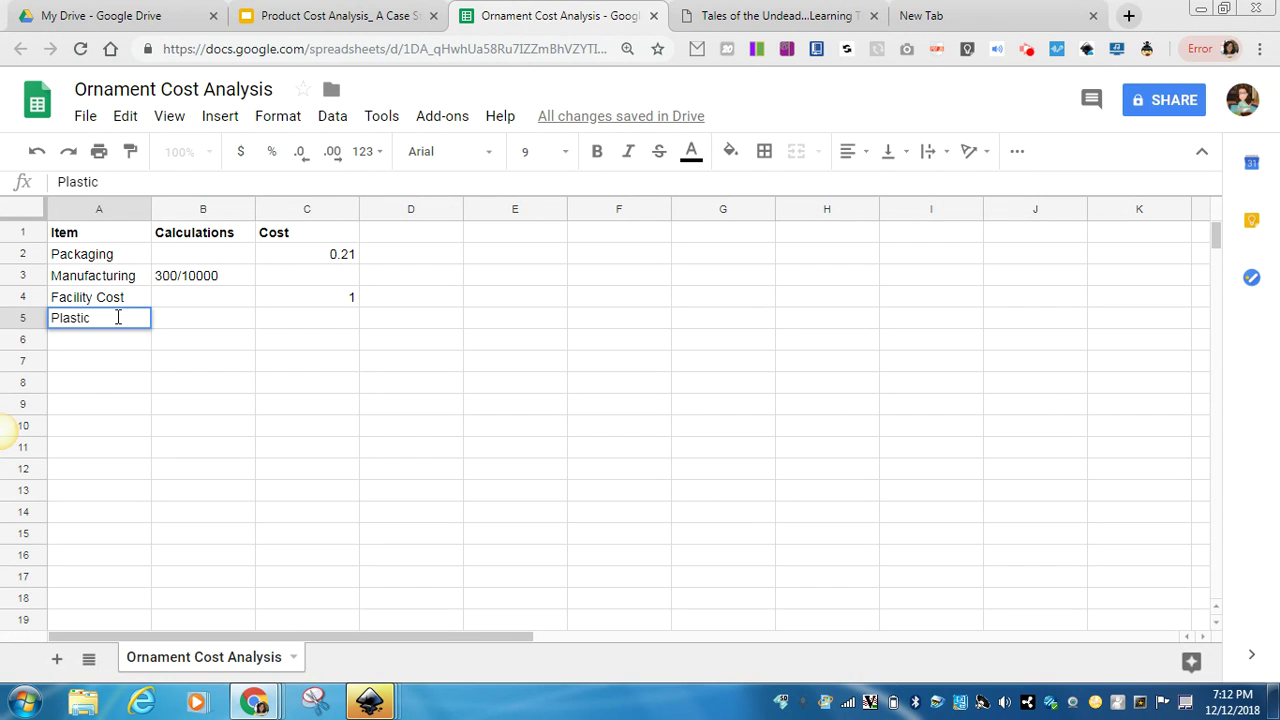
left_click(210, 322)
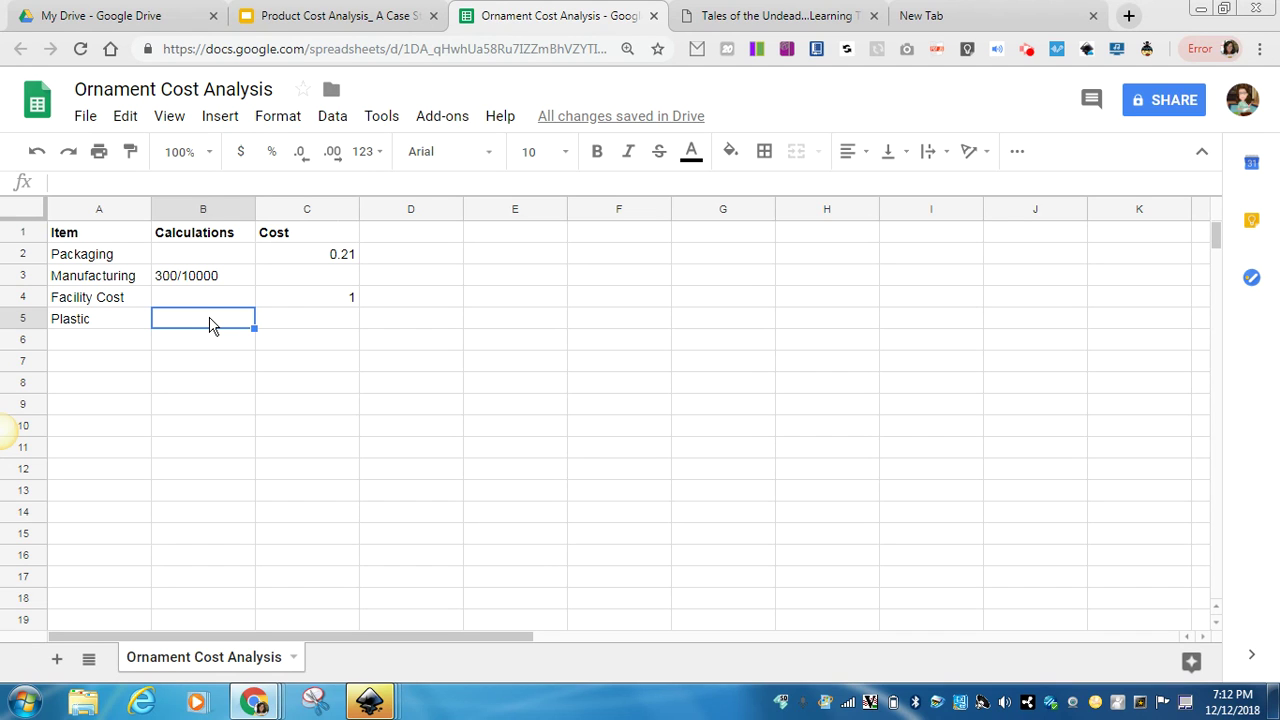
type("SA=3.14")
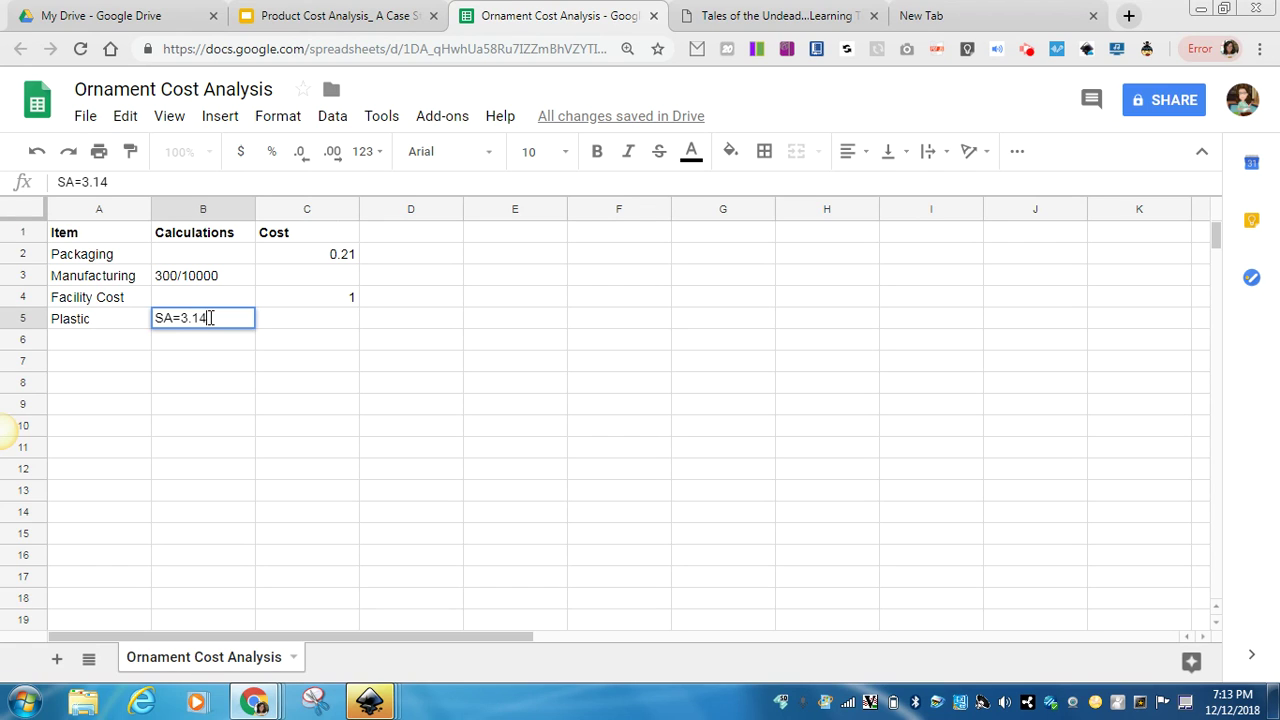
type("(dxd)")
left_click(210, 347)
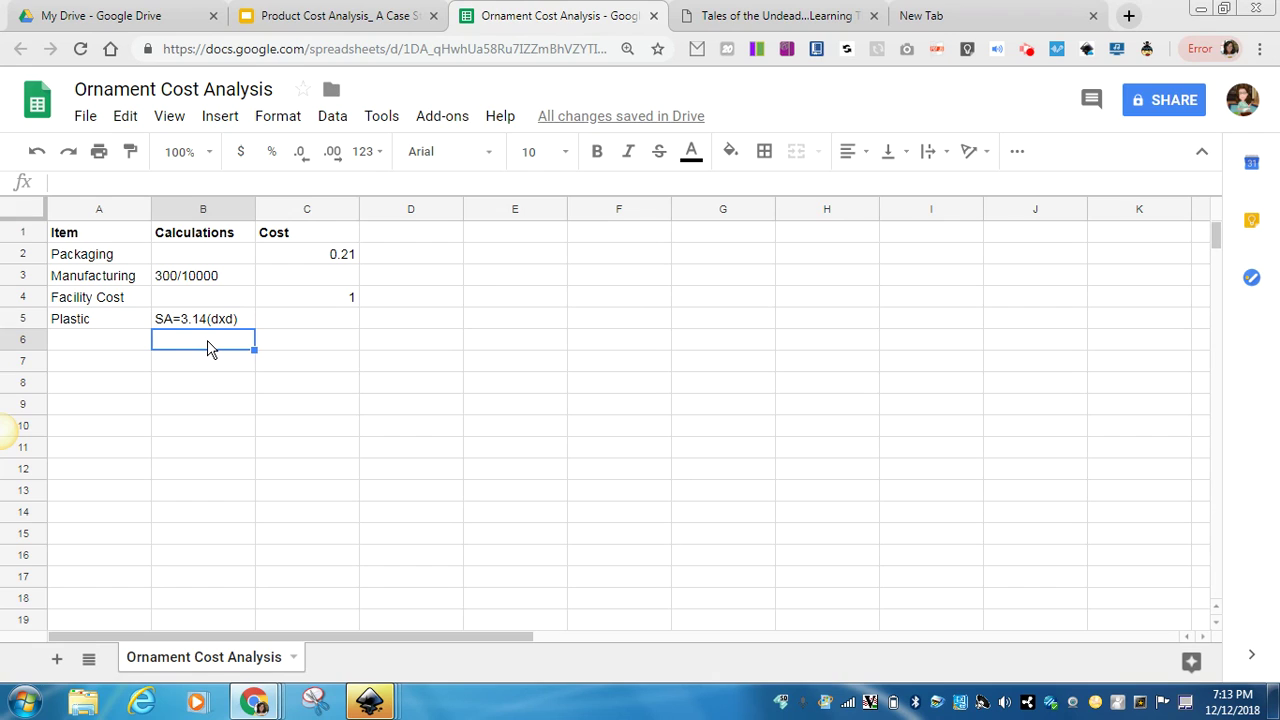
type("SA")
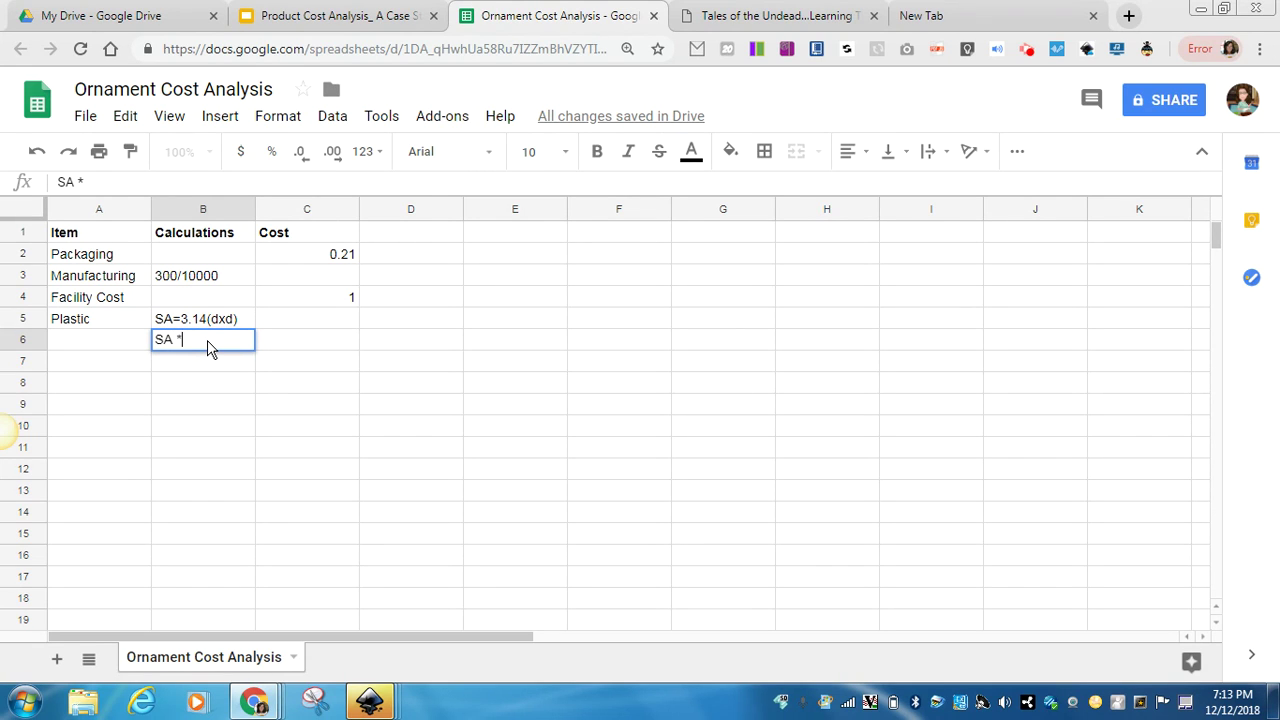
type("* .00001")
Fill row 7 with the item "Ink" in A7 and the calculation .05/50 in B7
left_click(97, 372)
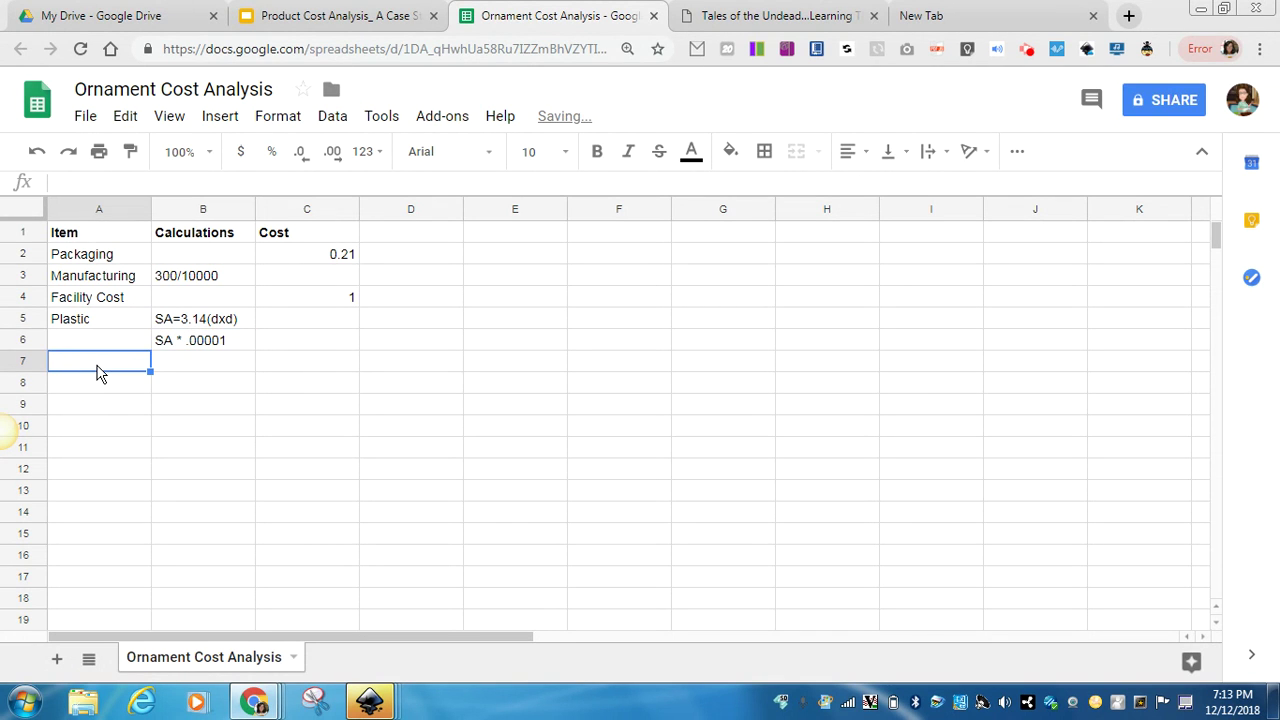
type("Ink")
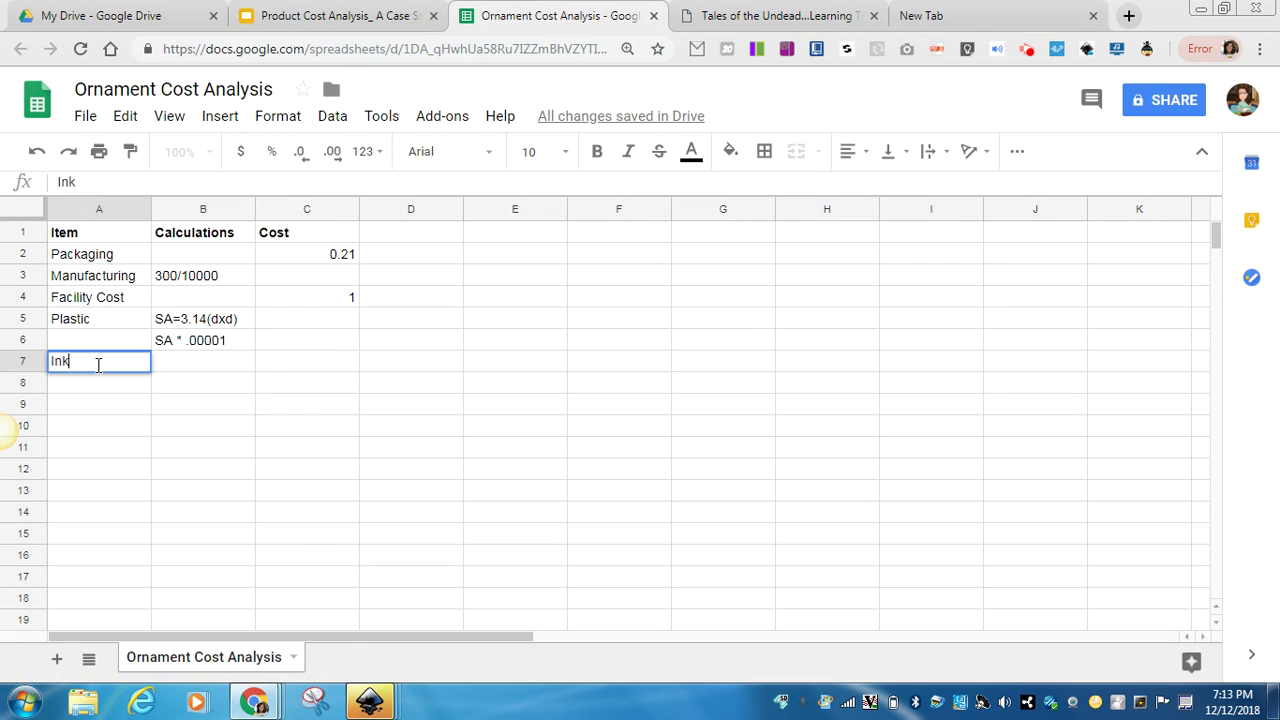
key("Tab")
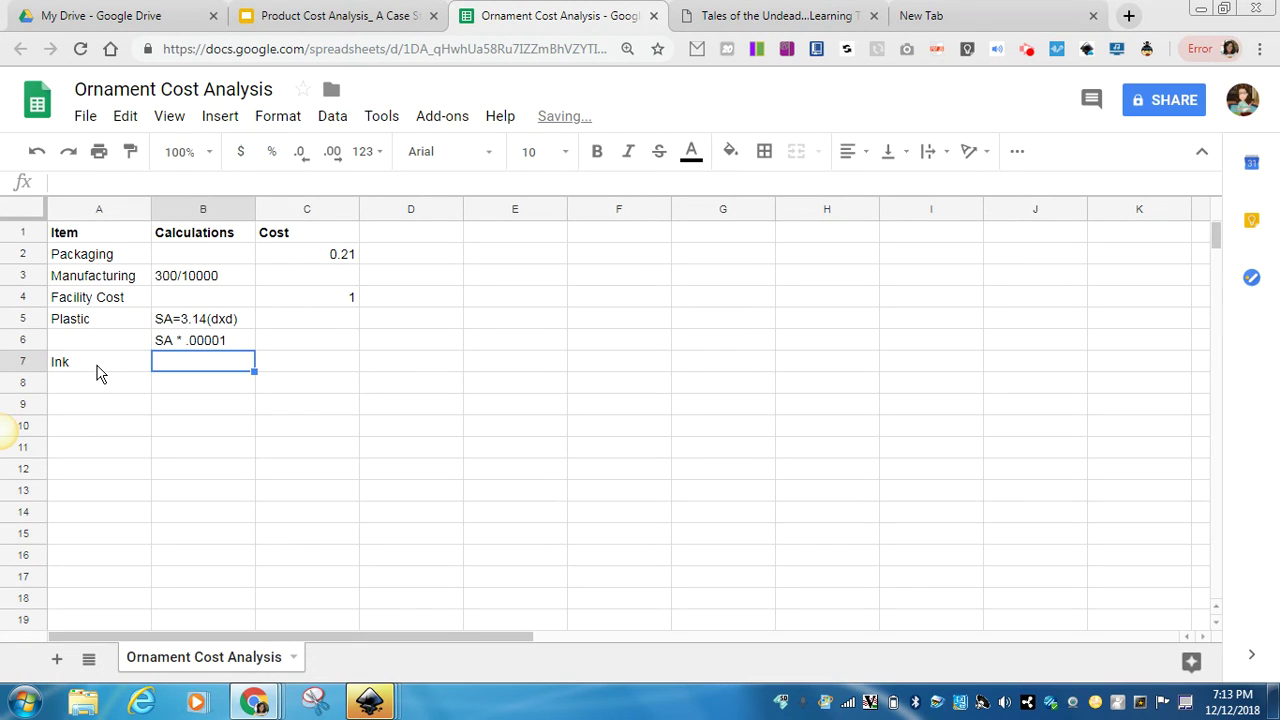
type(".05")
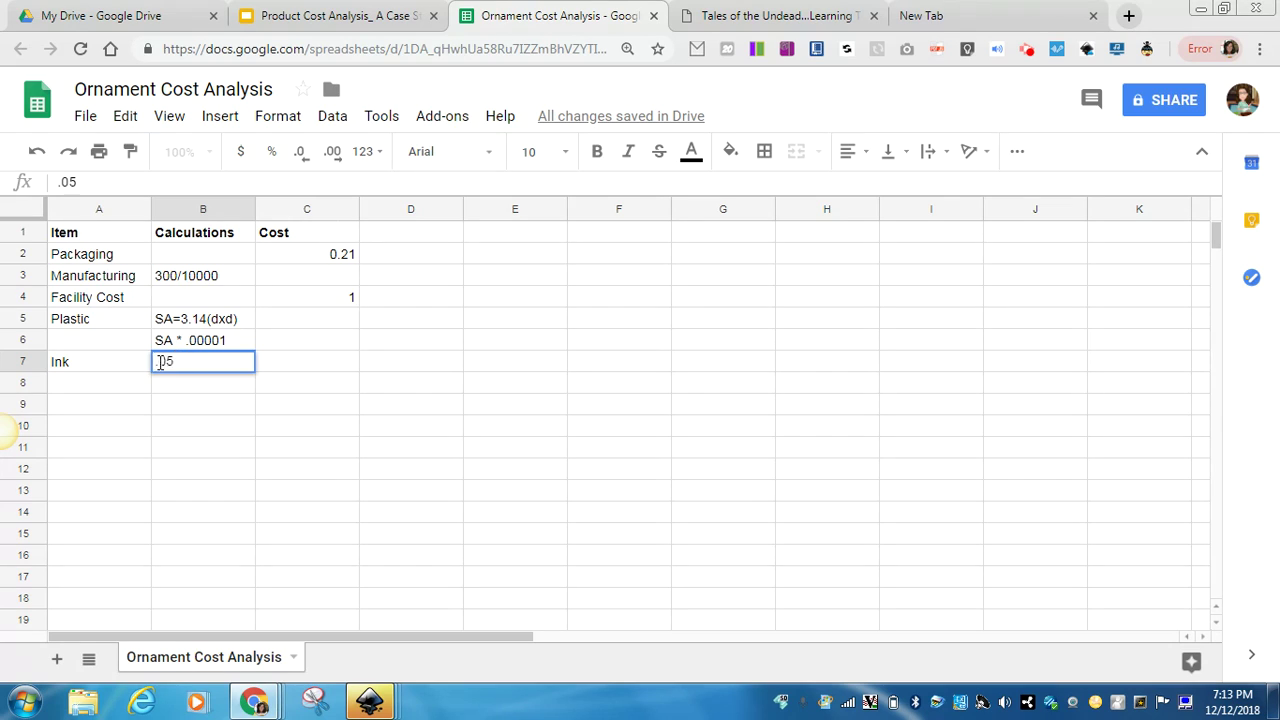
type("/50")
Fill row 8 with the item "Labor" in A8 and the calculation 10/5 in B8
left_click(84, 390)
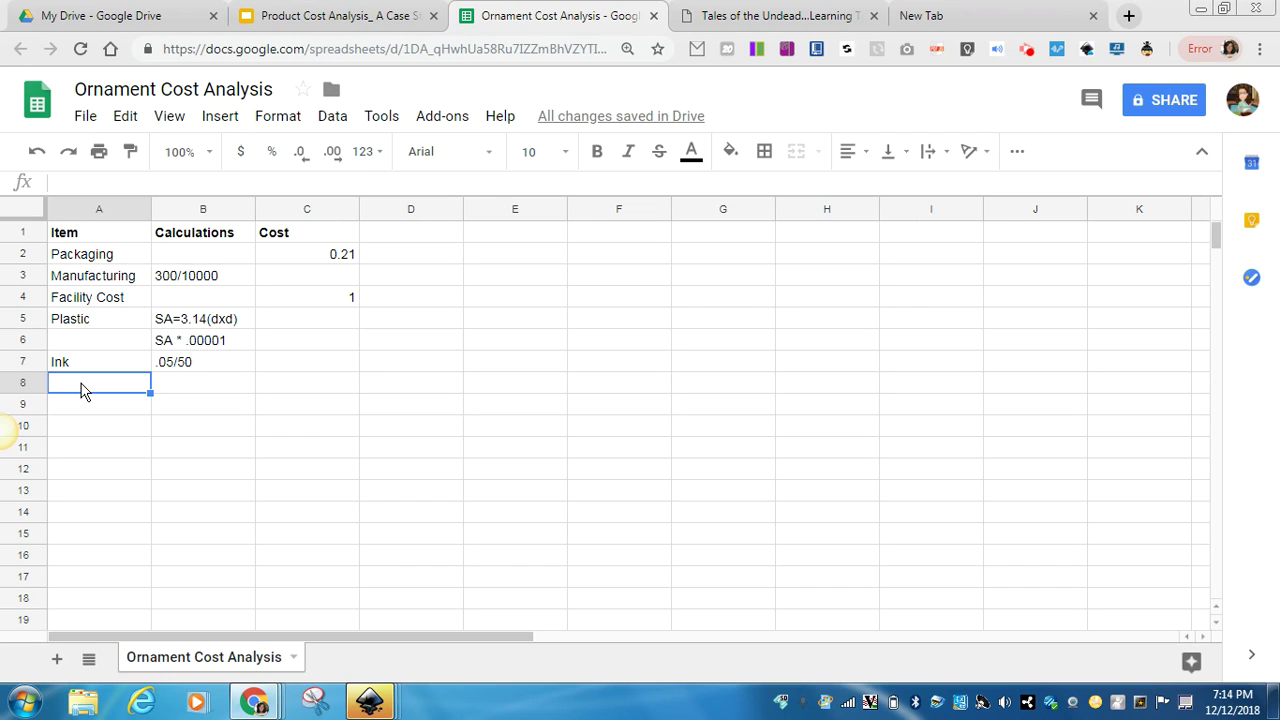
type("Labor")
key("Tab")
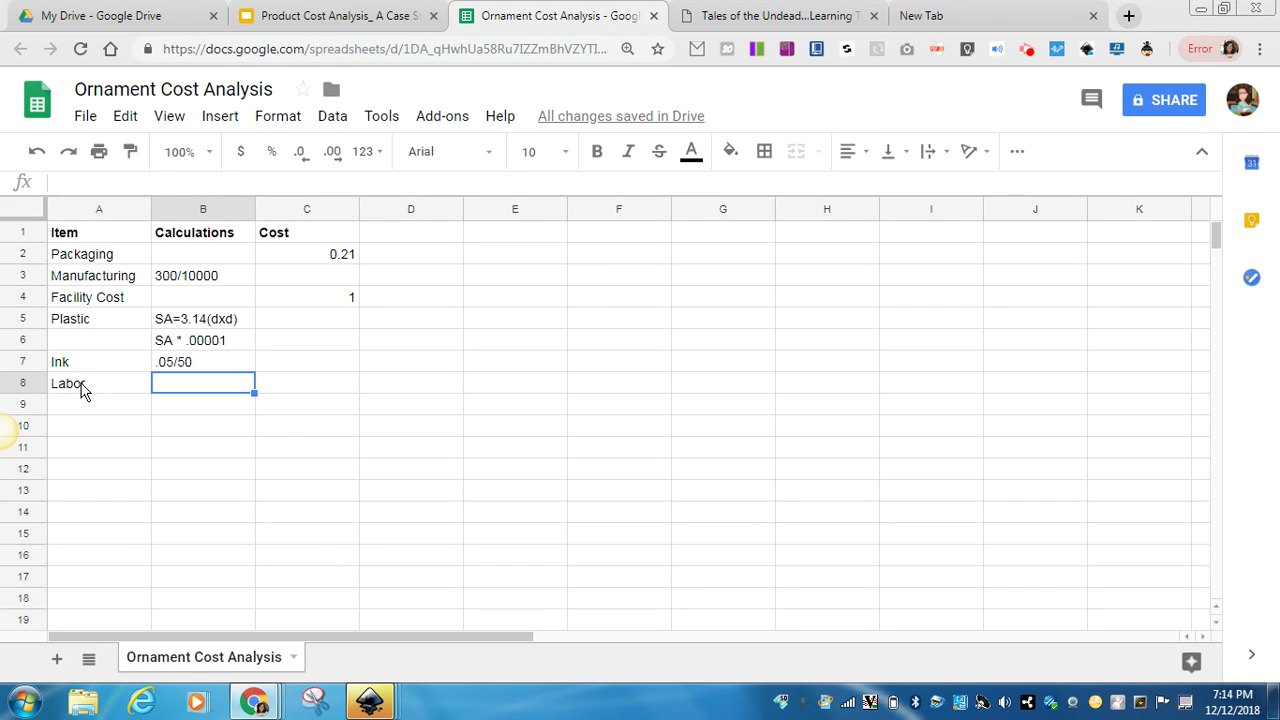
type("10/")
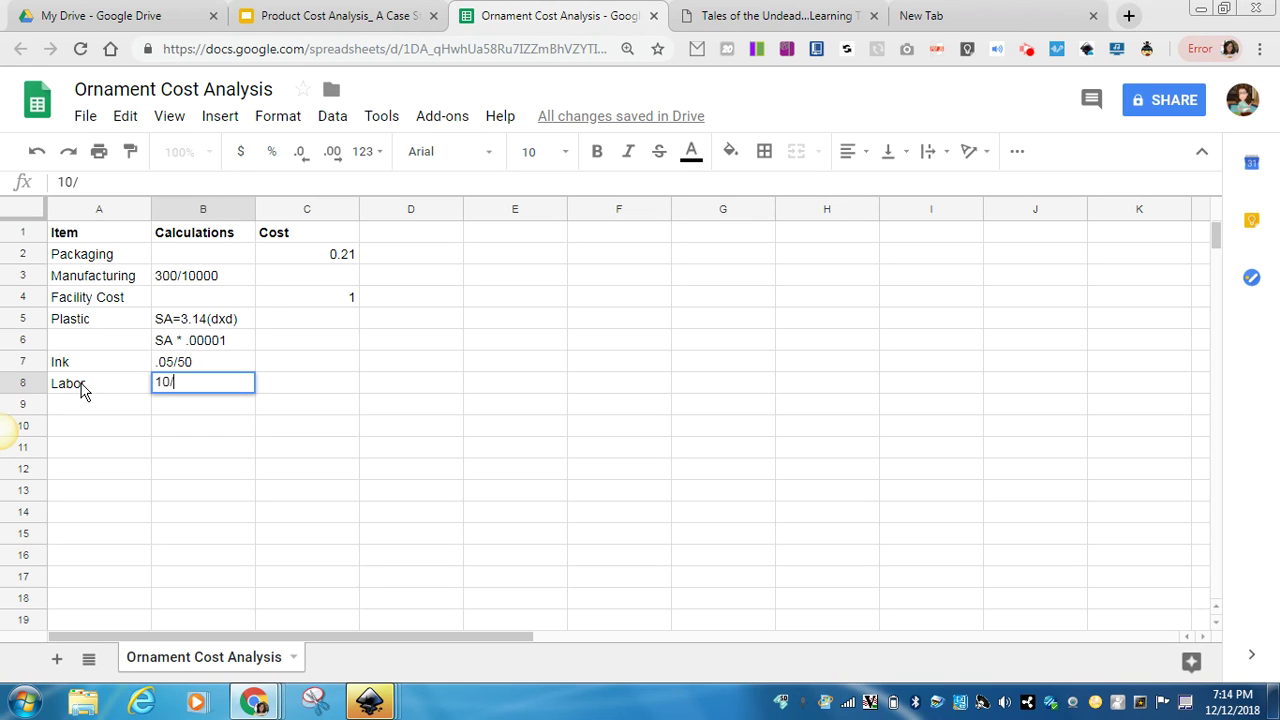
type("5")
Enter the item "Advertising" in cell A9
left_click(93, 412)
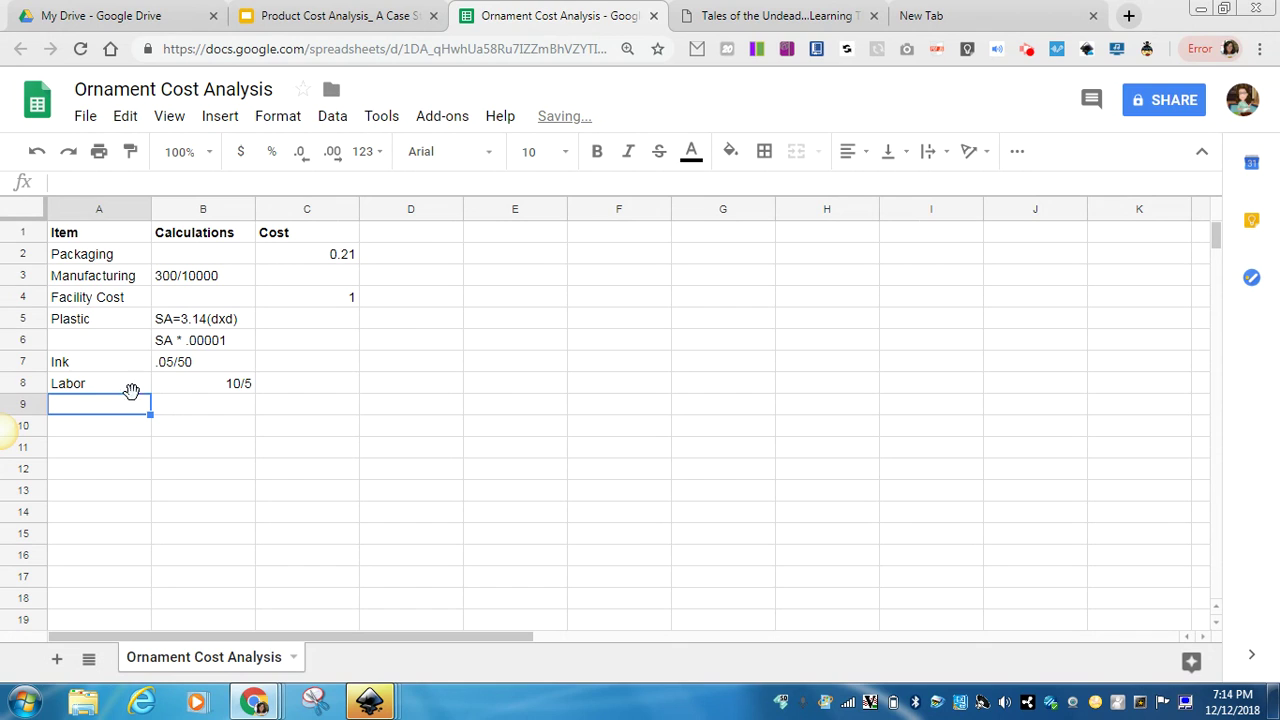
type("A")
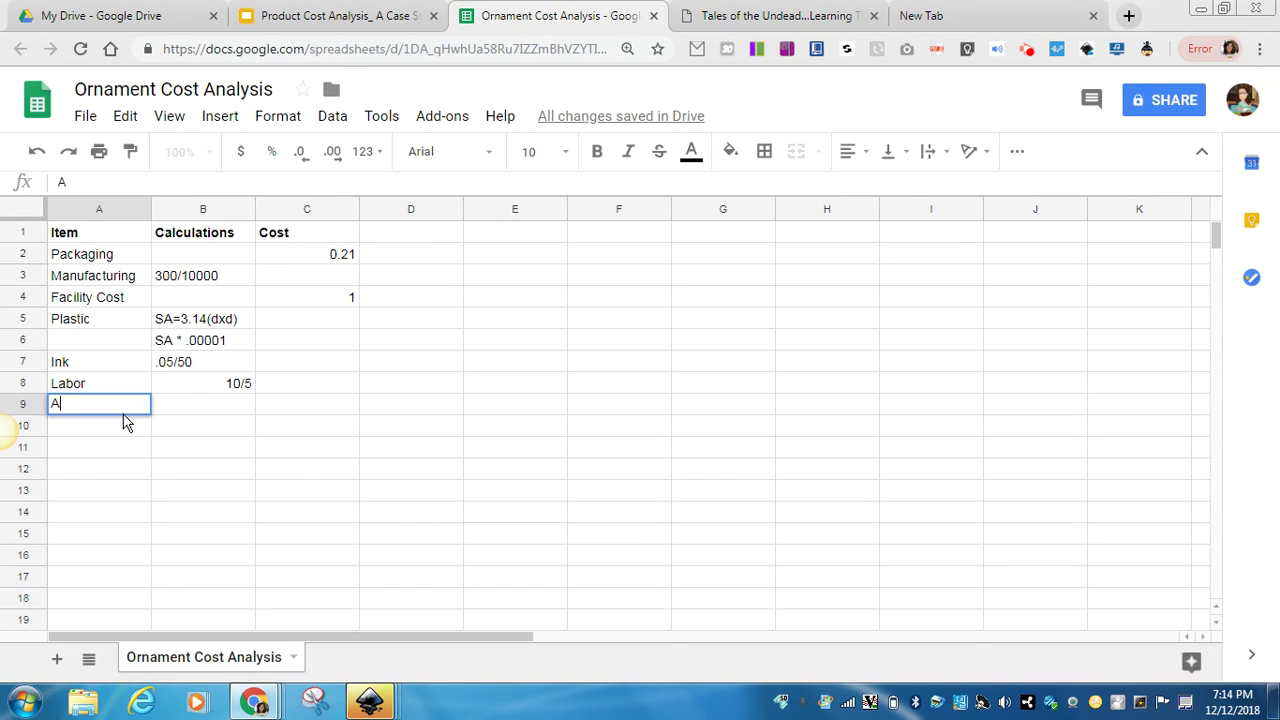
type("dvertising")
key("Tab")
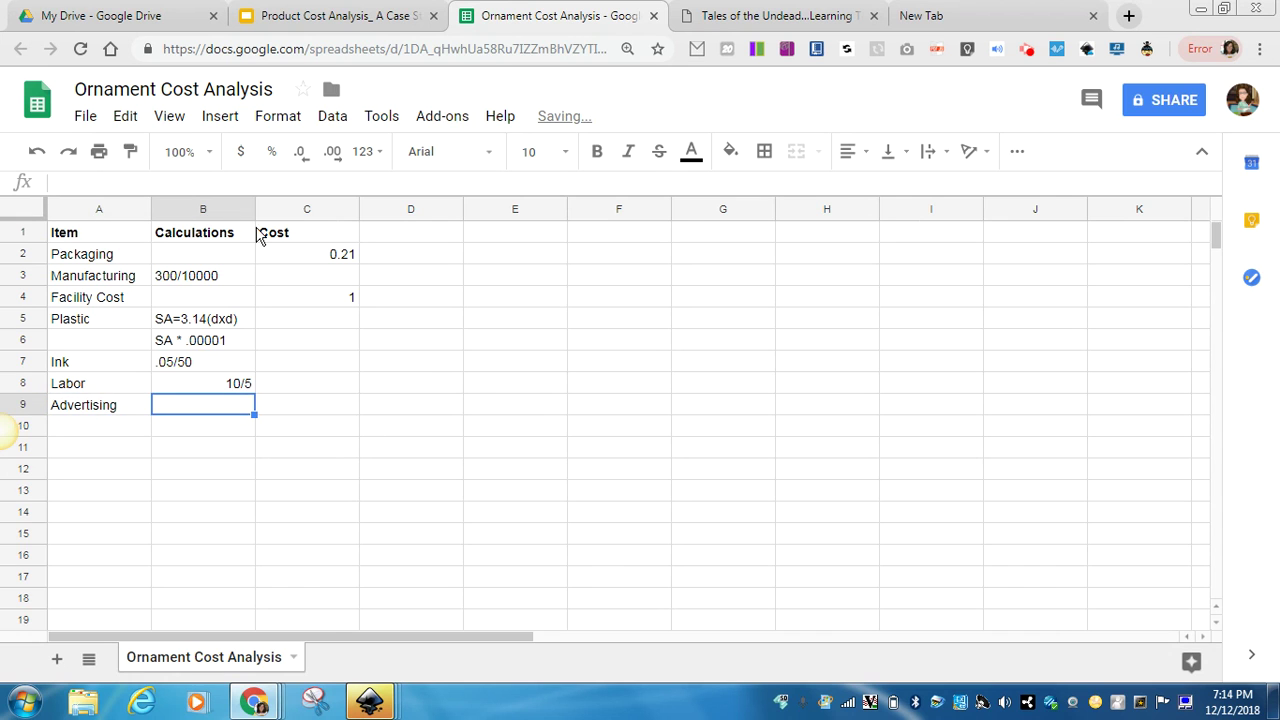
Glance at the Product Cost Analysis slides, return to the spreadsheet and enter "Radio" in B10 with a cost of .15 in C10
left_click(295, 17)
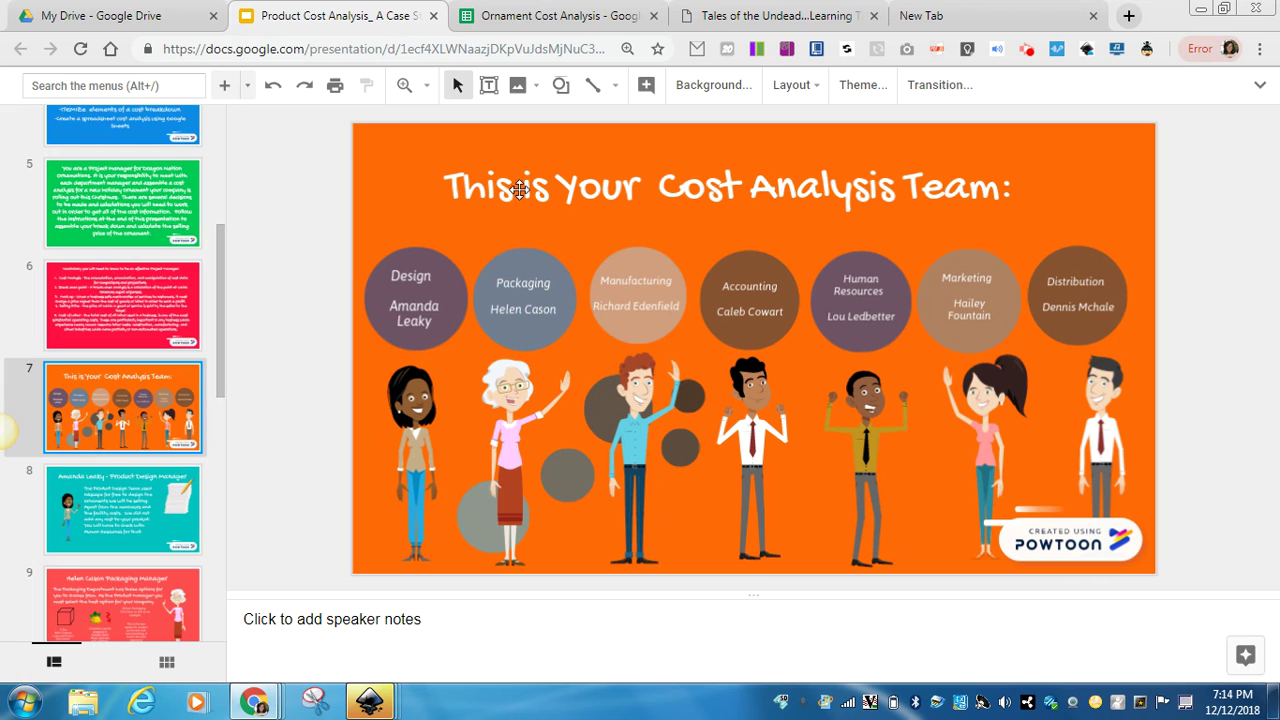
left_click(558, 20)
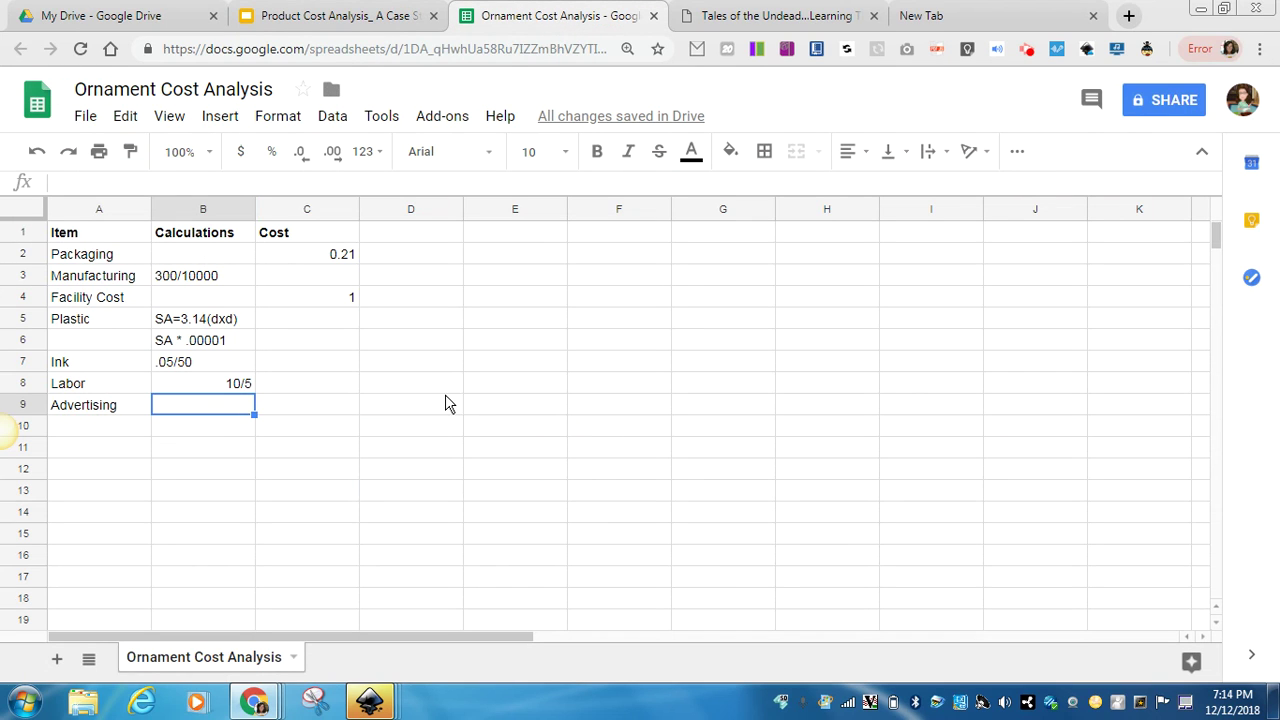
left_click(193, 432)
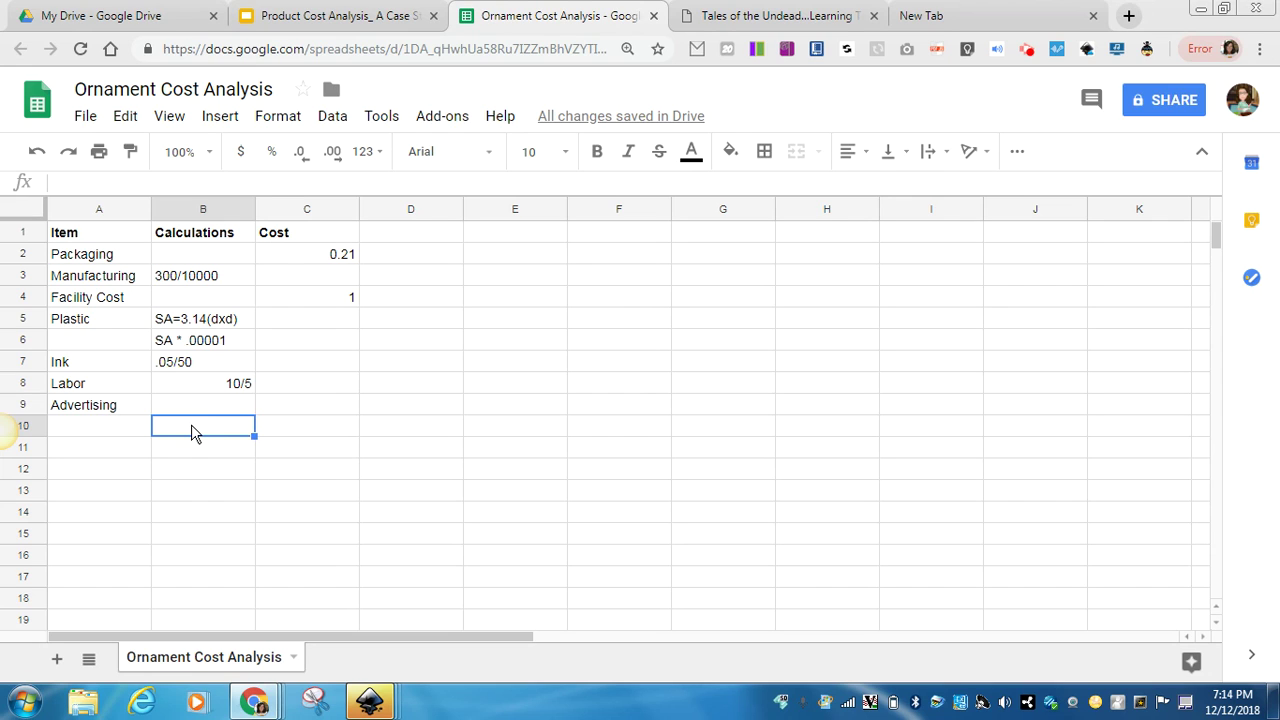
type("Radio")
key("Tab")
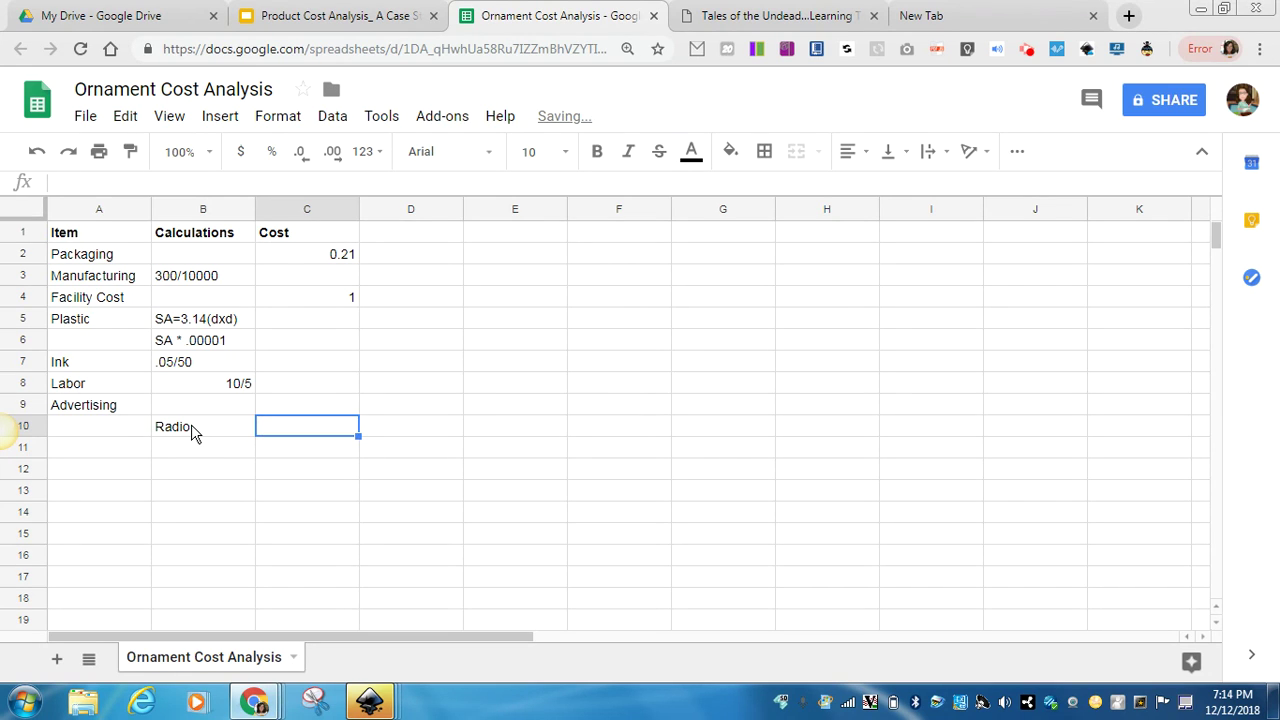
type(".15")
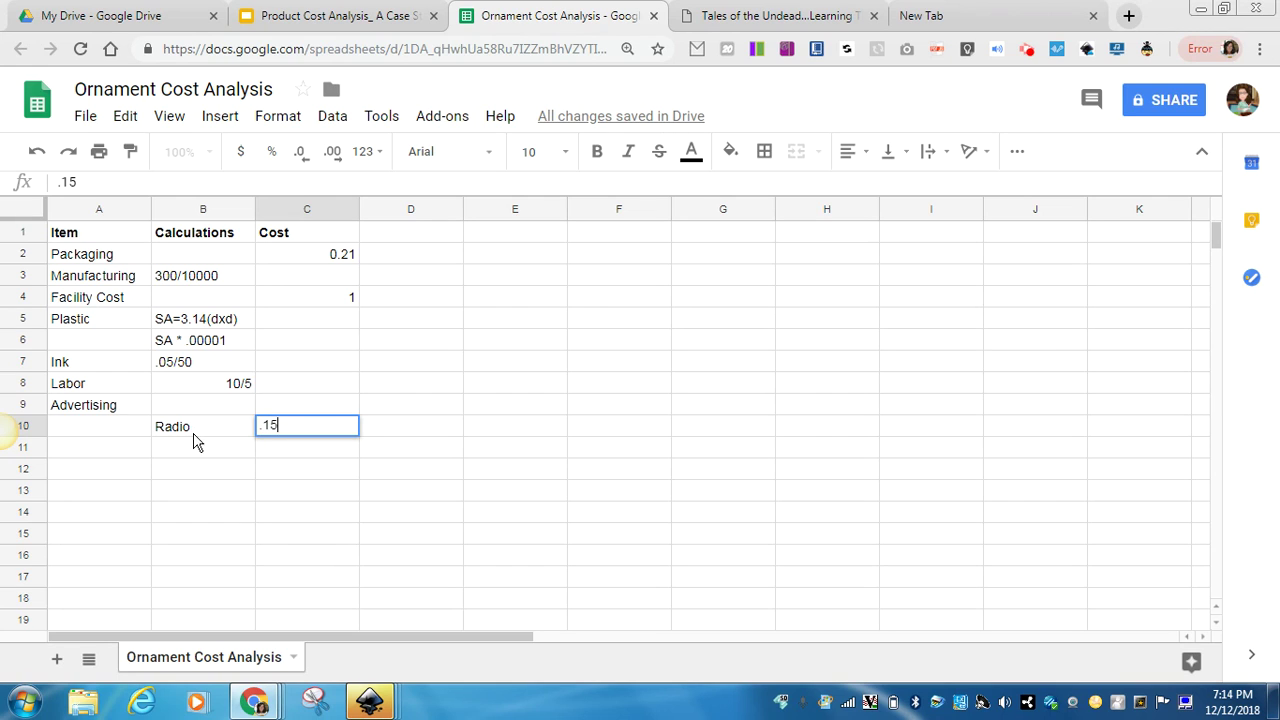
Enter the advertising option "Youtube/Facebook" in B11 with a cost of .10 in C11
left_click(187, 454)
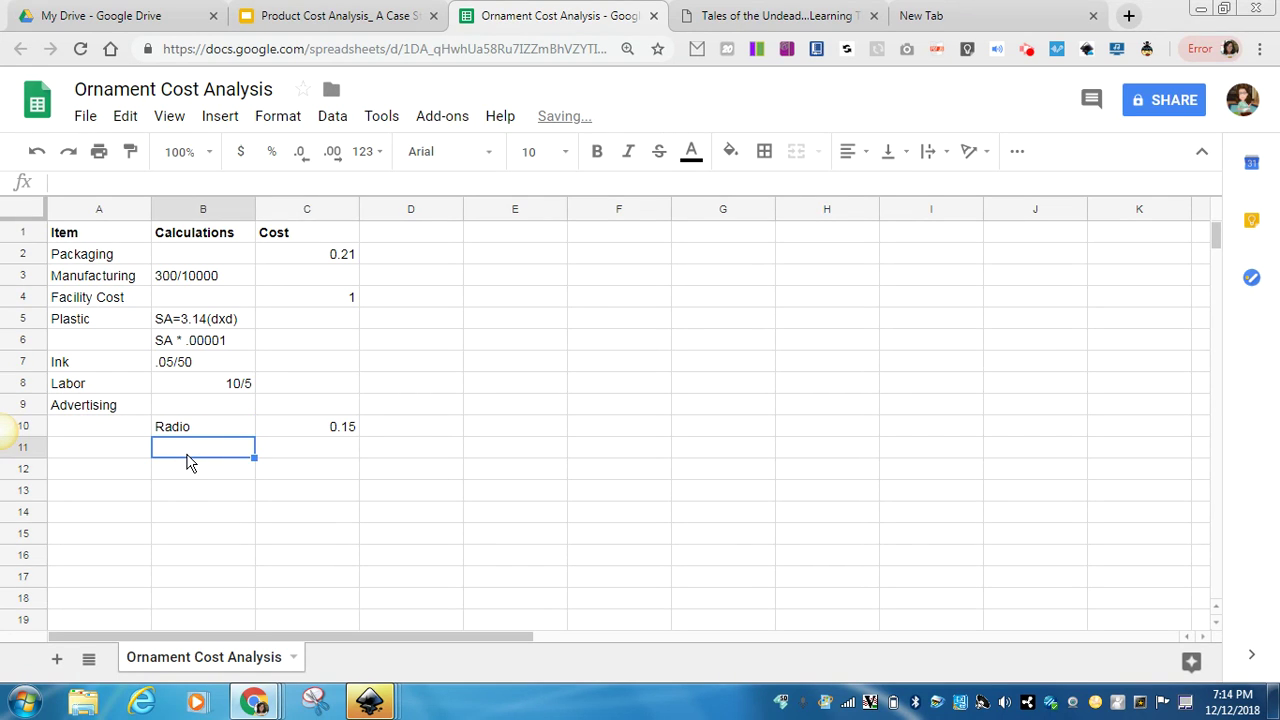
type("tu")
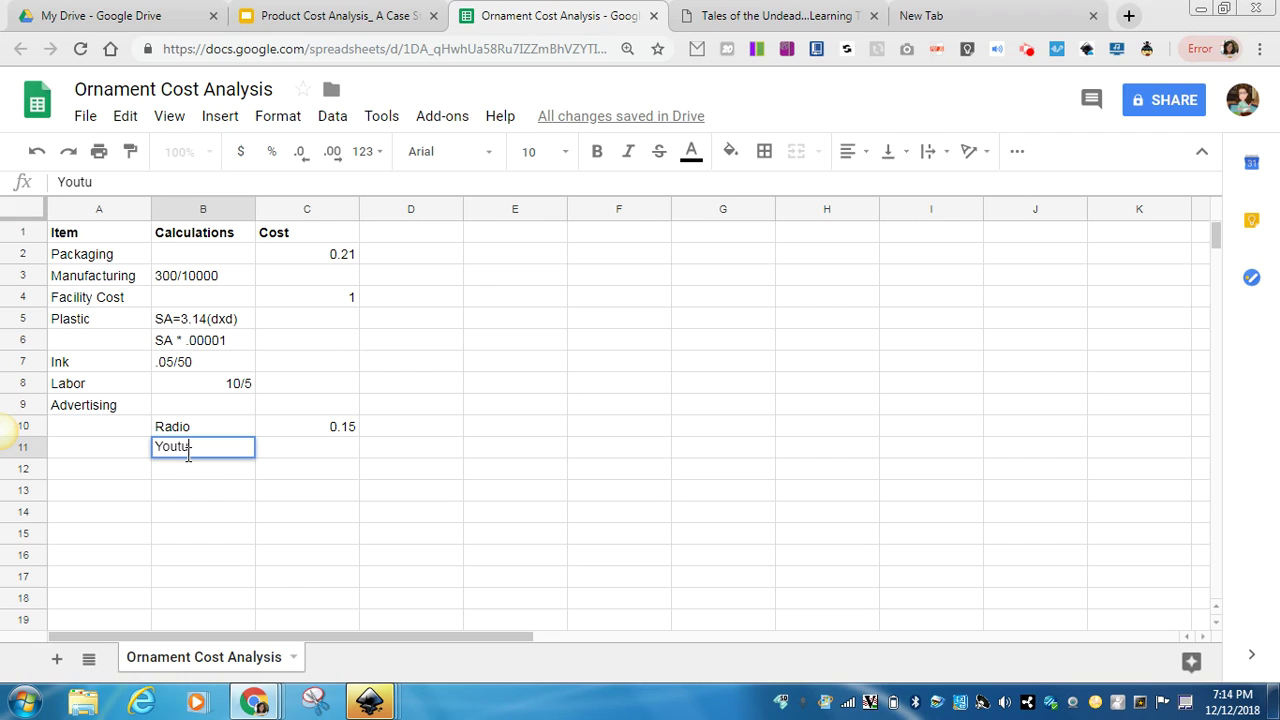
type("be/Facebook")
key("Tab")
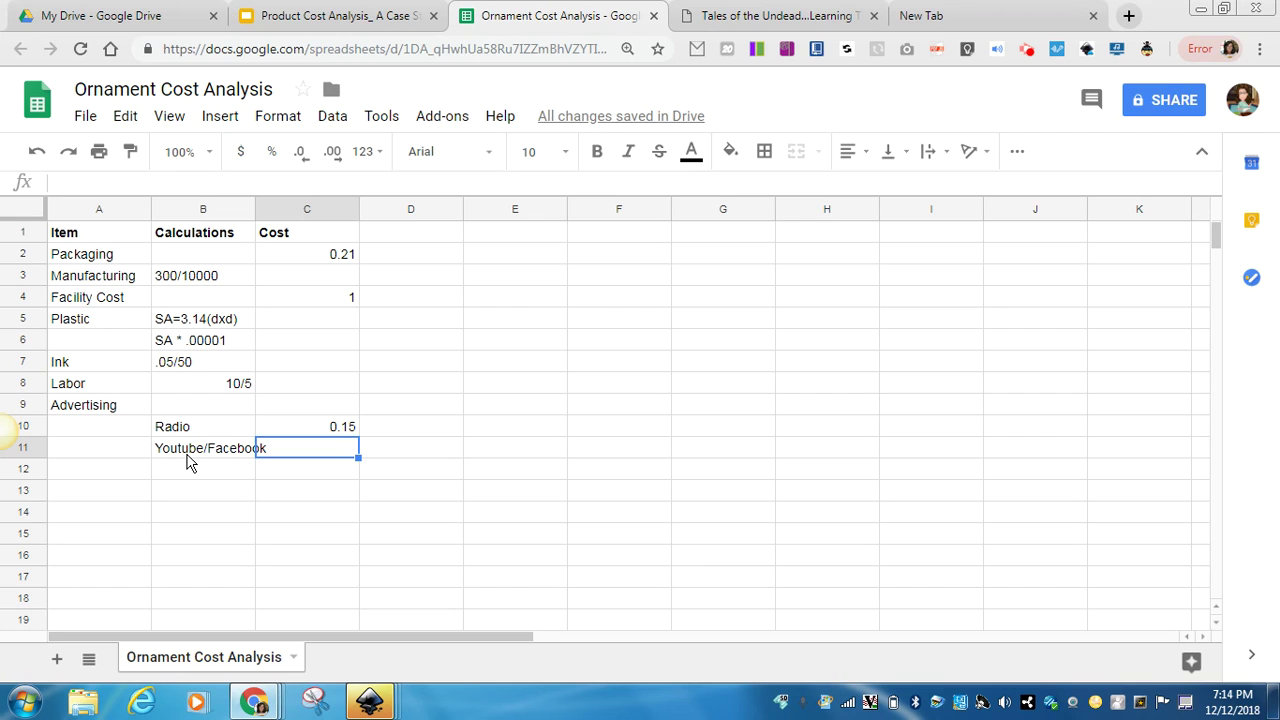
type(".10")
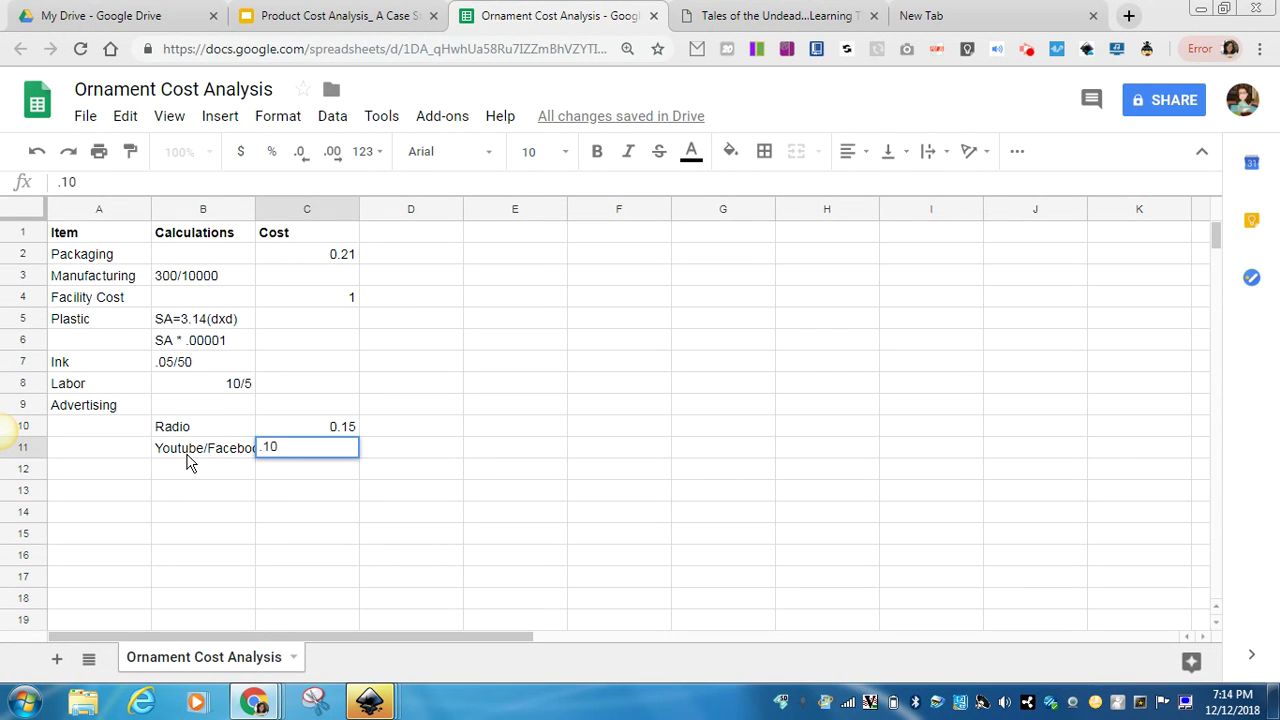
Enter "Newspaper" in B12 with a cost of .01 in C12, and widen column B to fit the Youtube/Facebook text
left_click(181, 478)
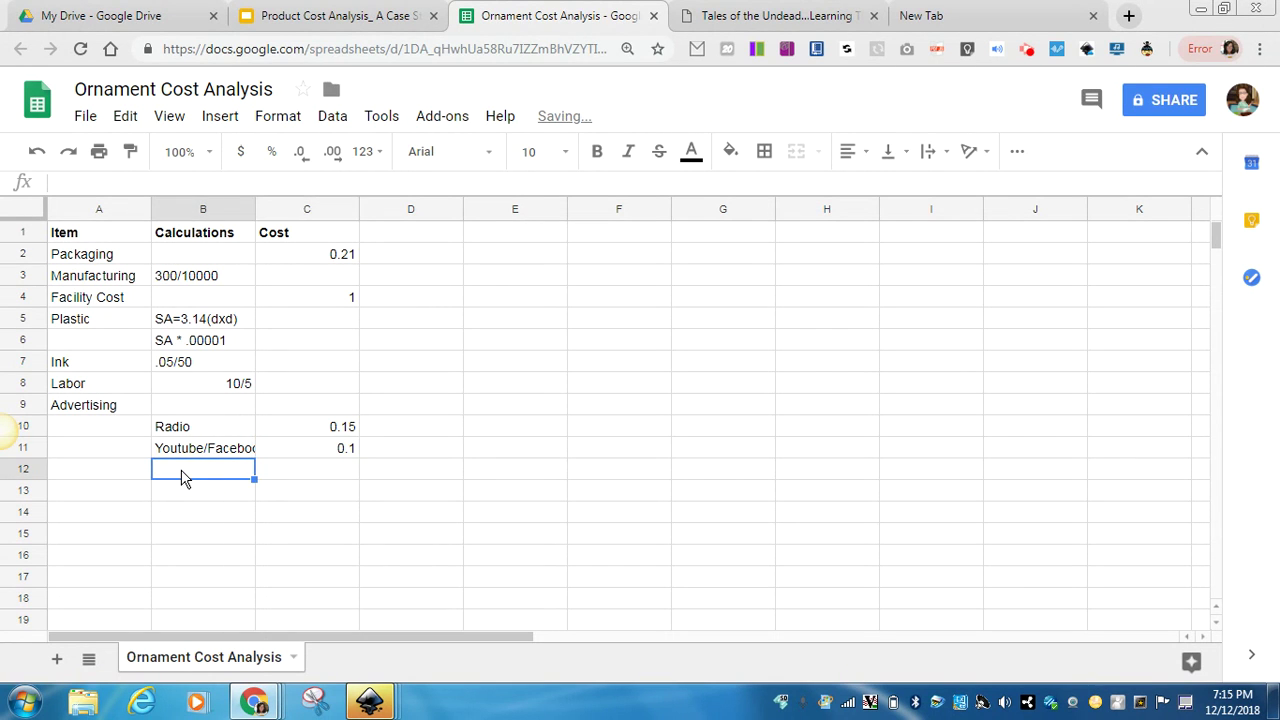
type("N")
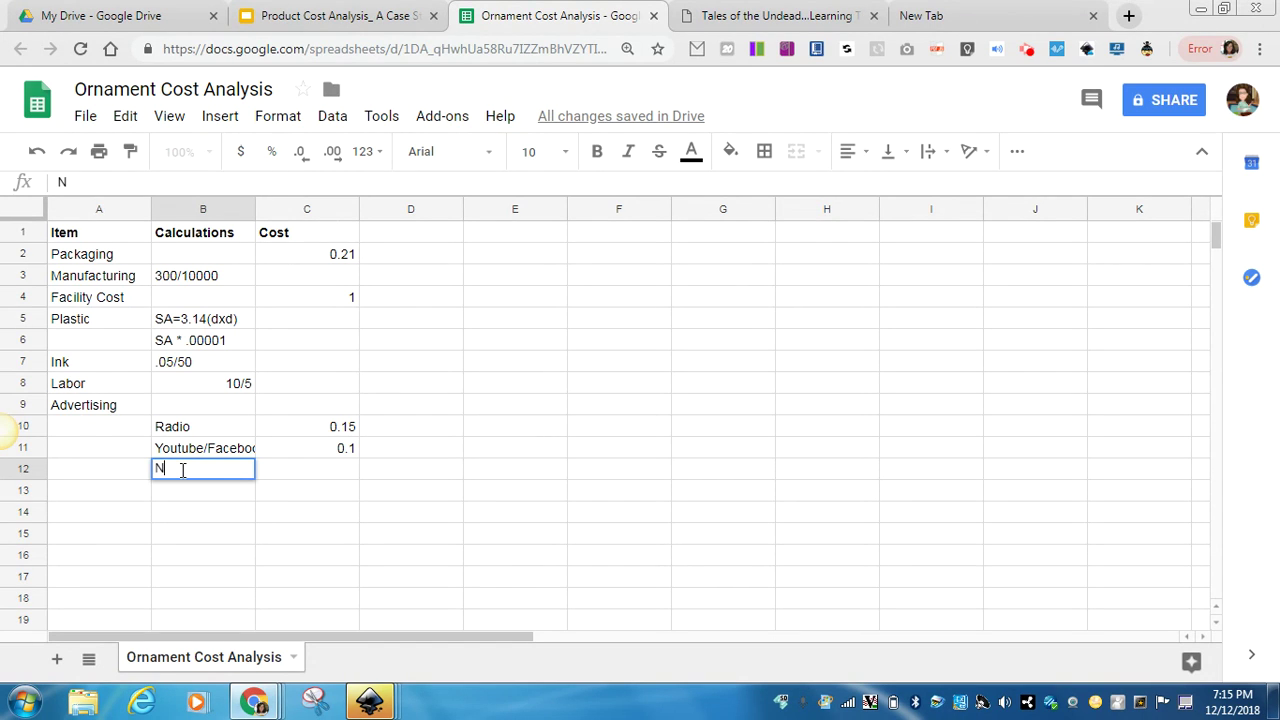
type("ewspape")
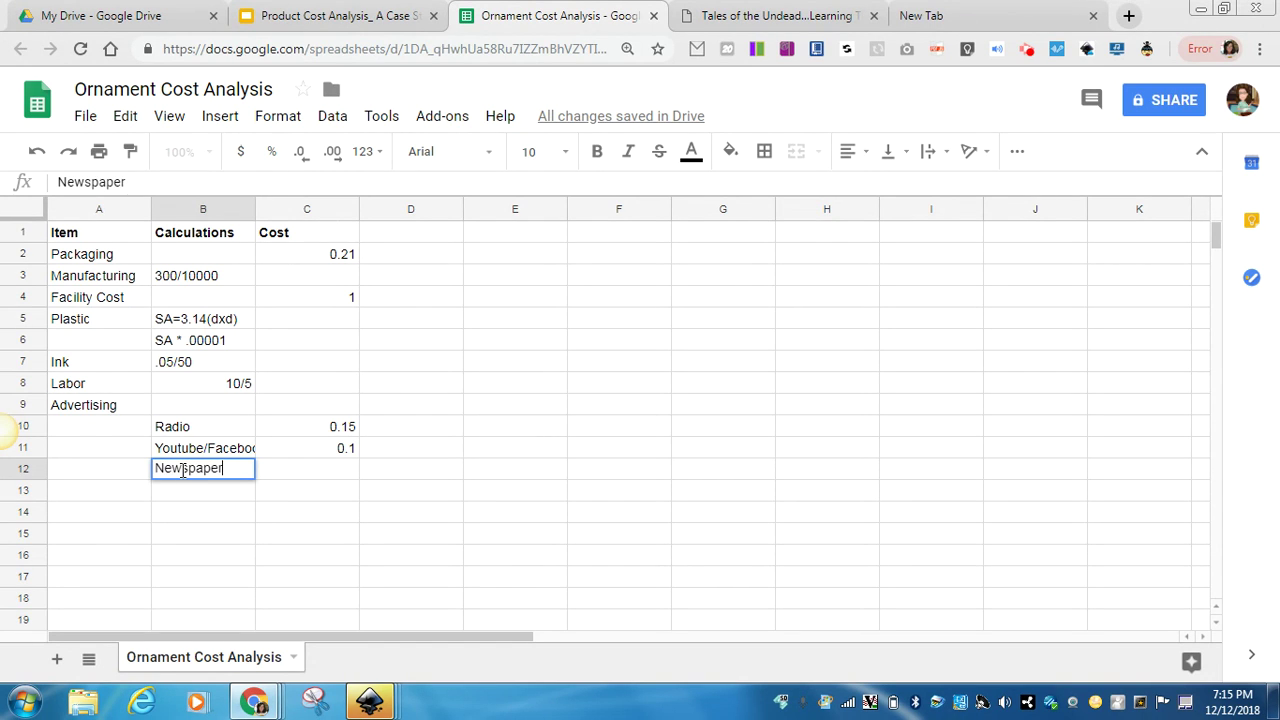
type("r")
key("Tab")
type(".01")
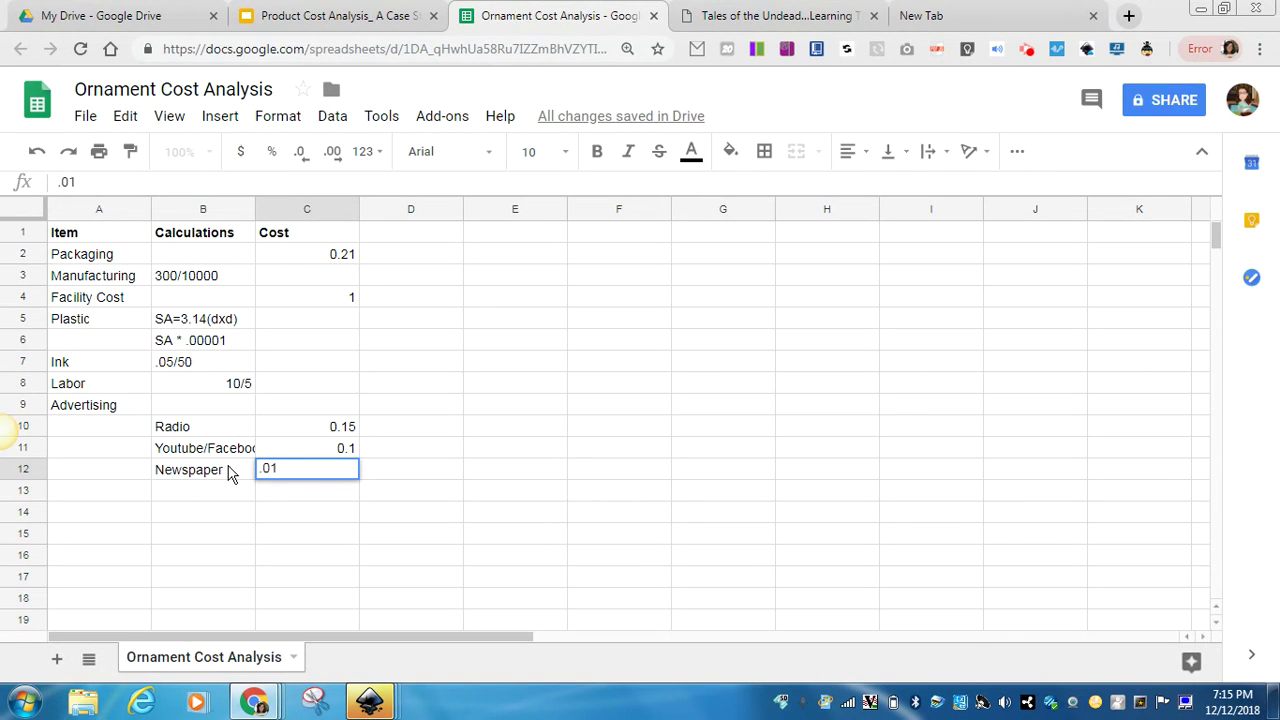
left_click(323, 514)
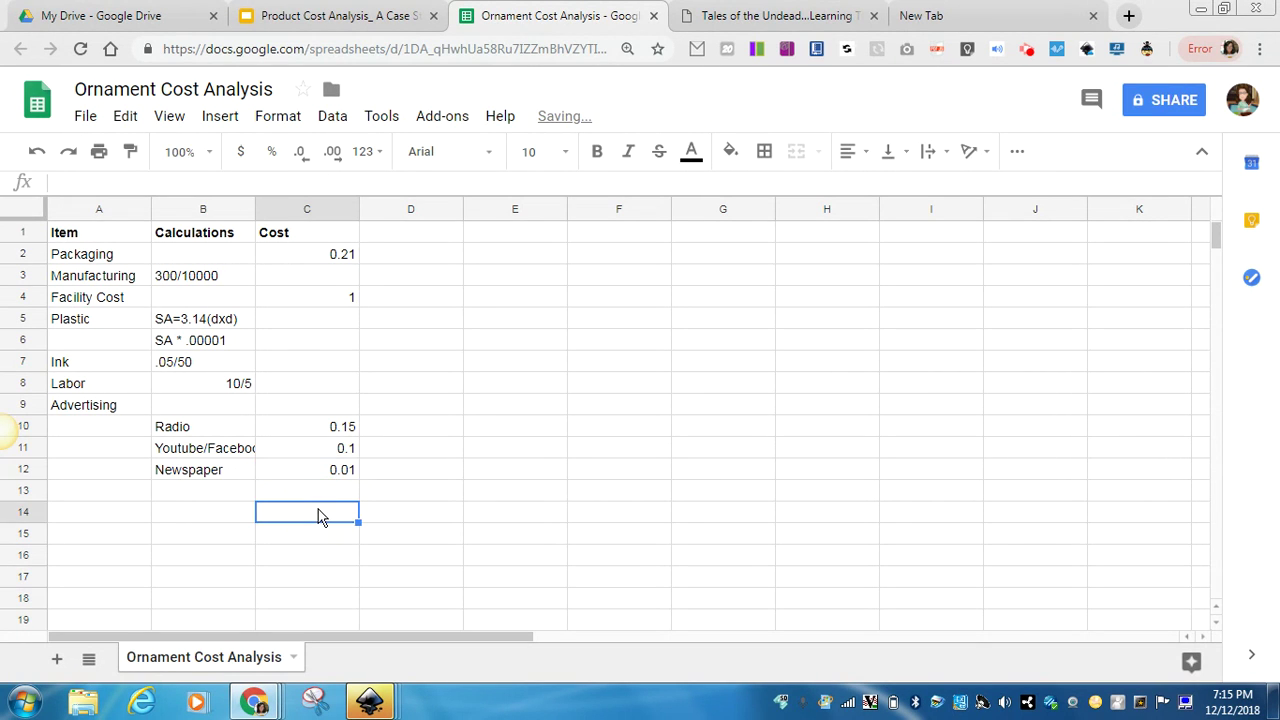
left_click_drag(253, 214, 270, 212)
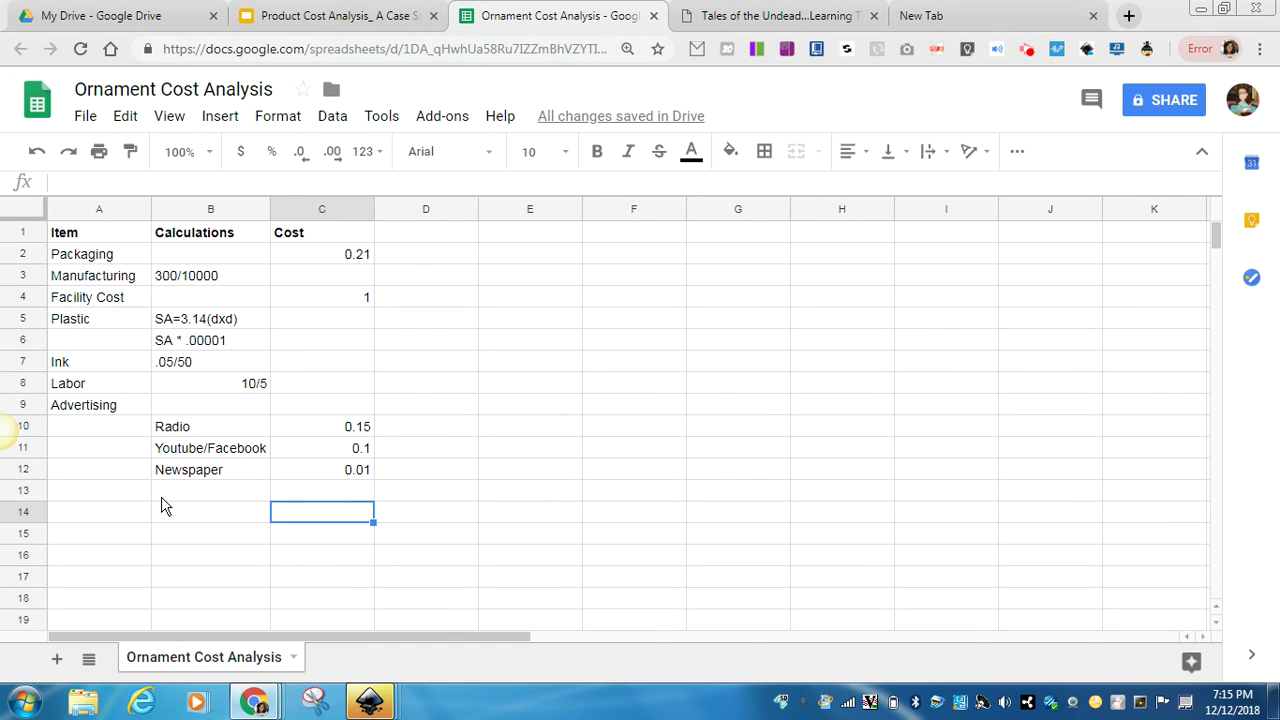
Enter the item "Distribution" in A13 and select cell B14 beneath it for its first option
left_click(100, 497)
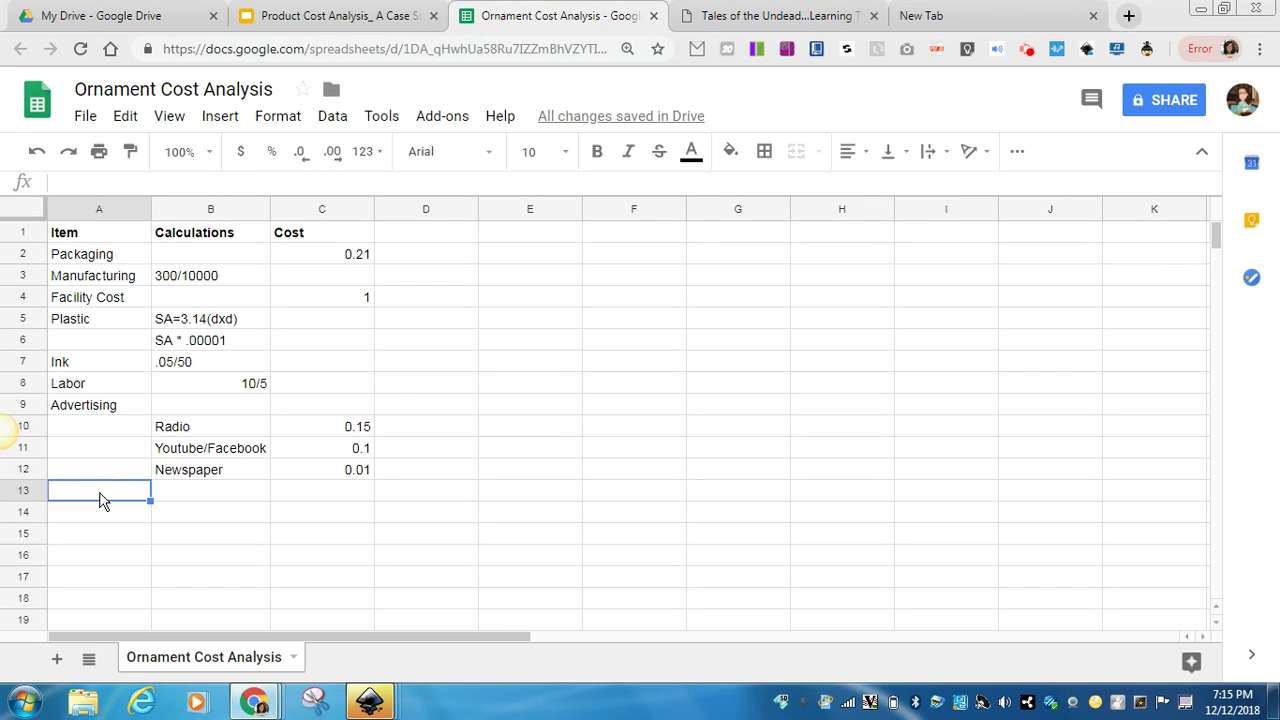
type("Dist")
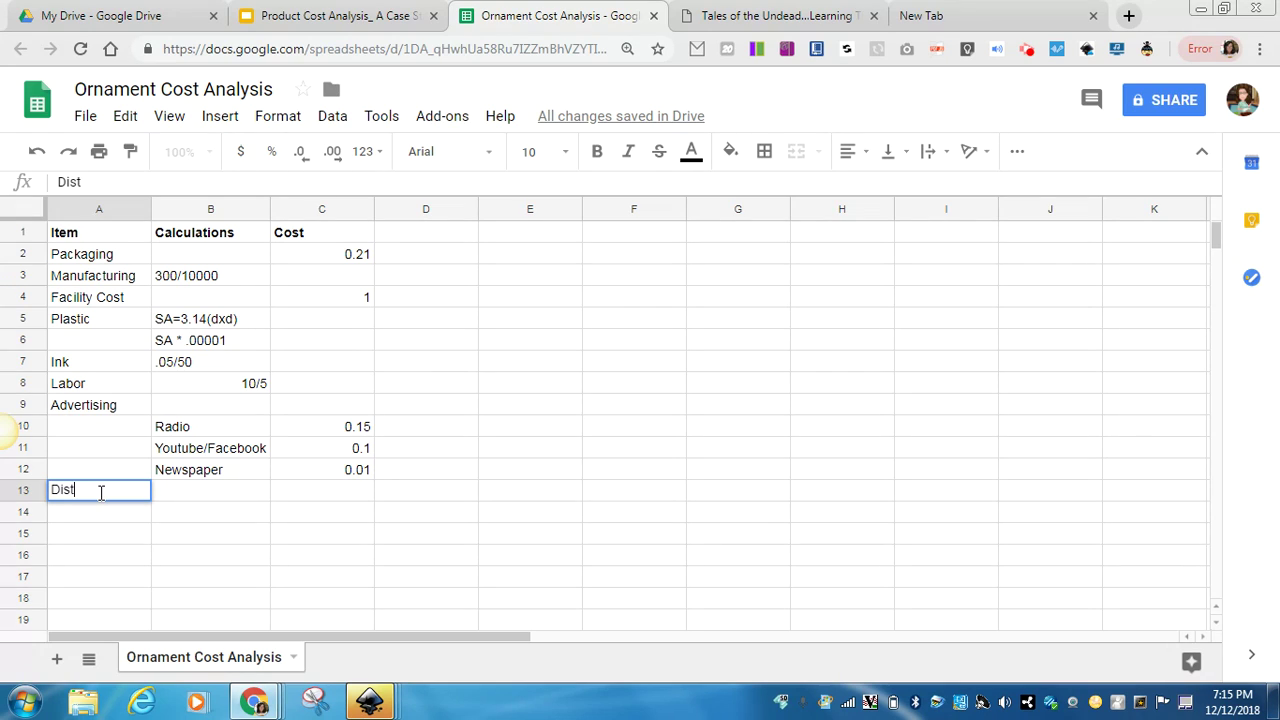
type("ribution")
key("Tab")
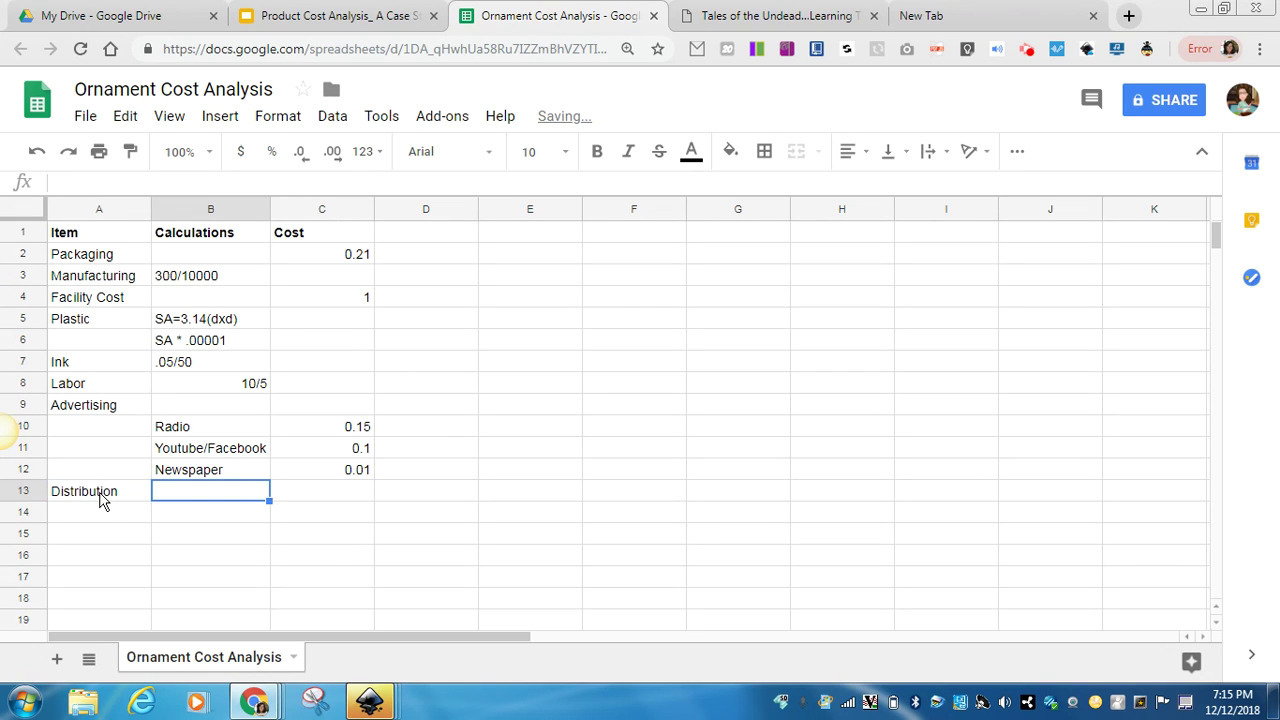
left_click(206, 521)
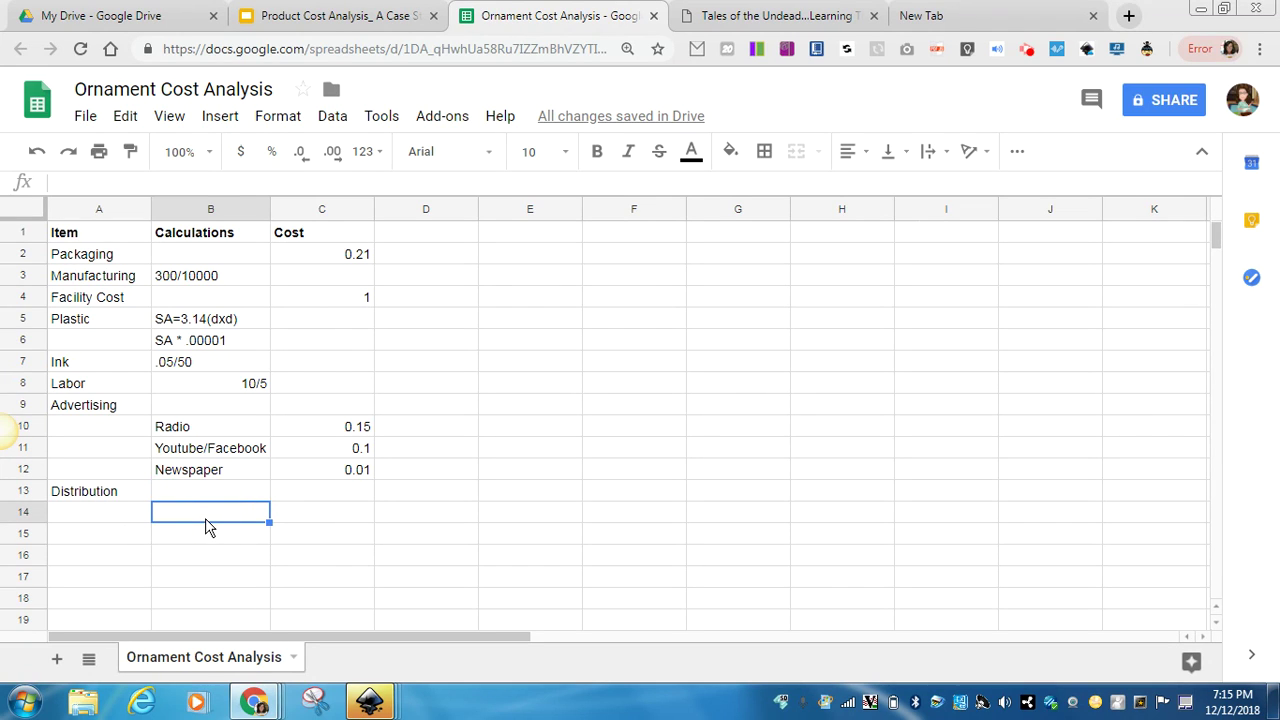
Enter the distribution option "Local Vendors (10% of sale price)" in B14
type("Co")
key("BackSpace")
key("BackSpace")
type("Local")
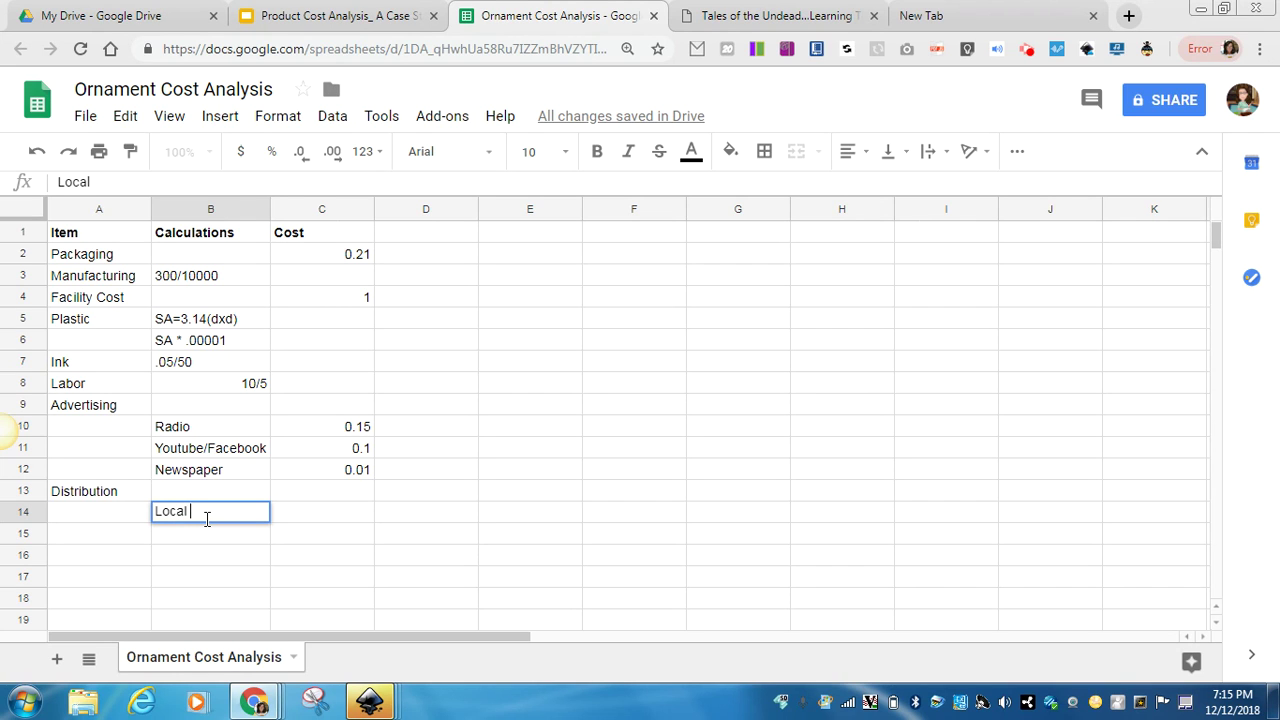
type(" Vendors  (")
type("10%")
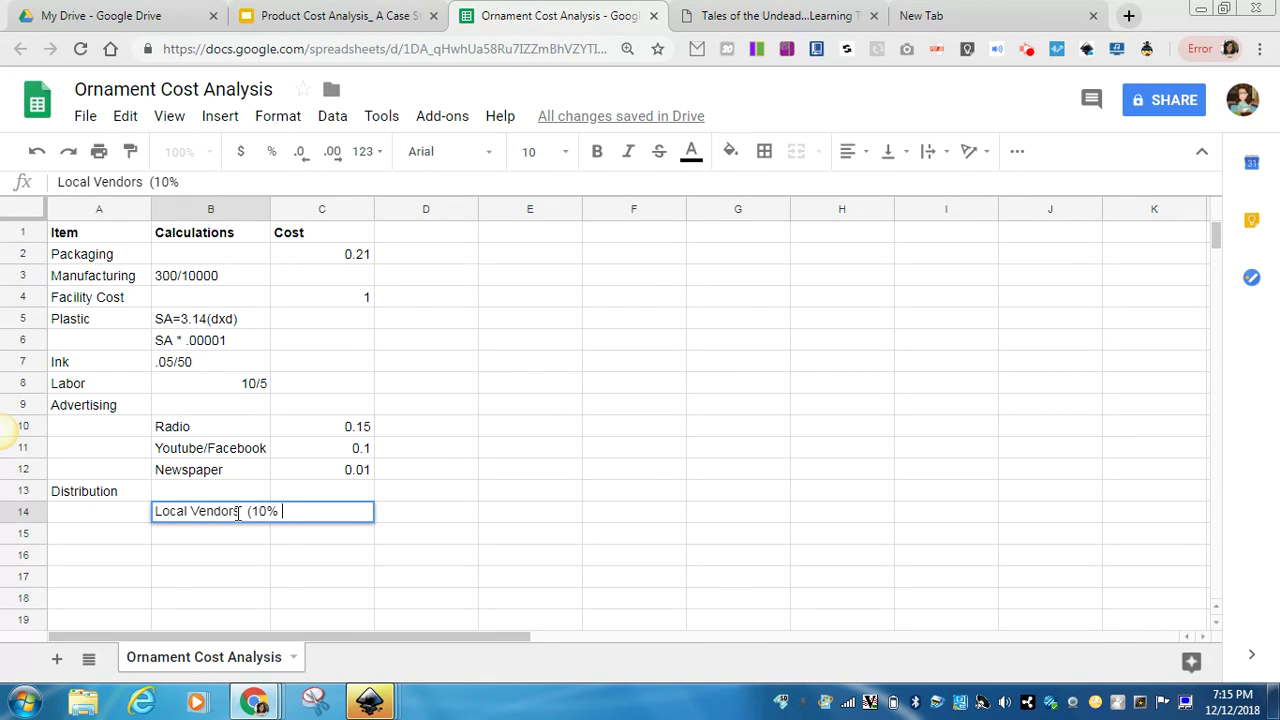
type(" of sale price")
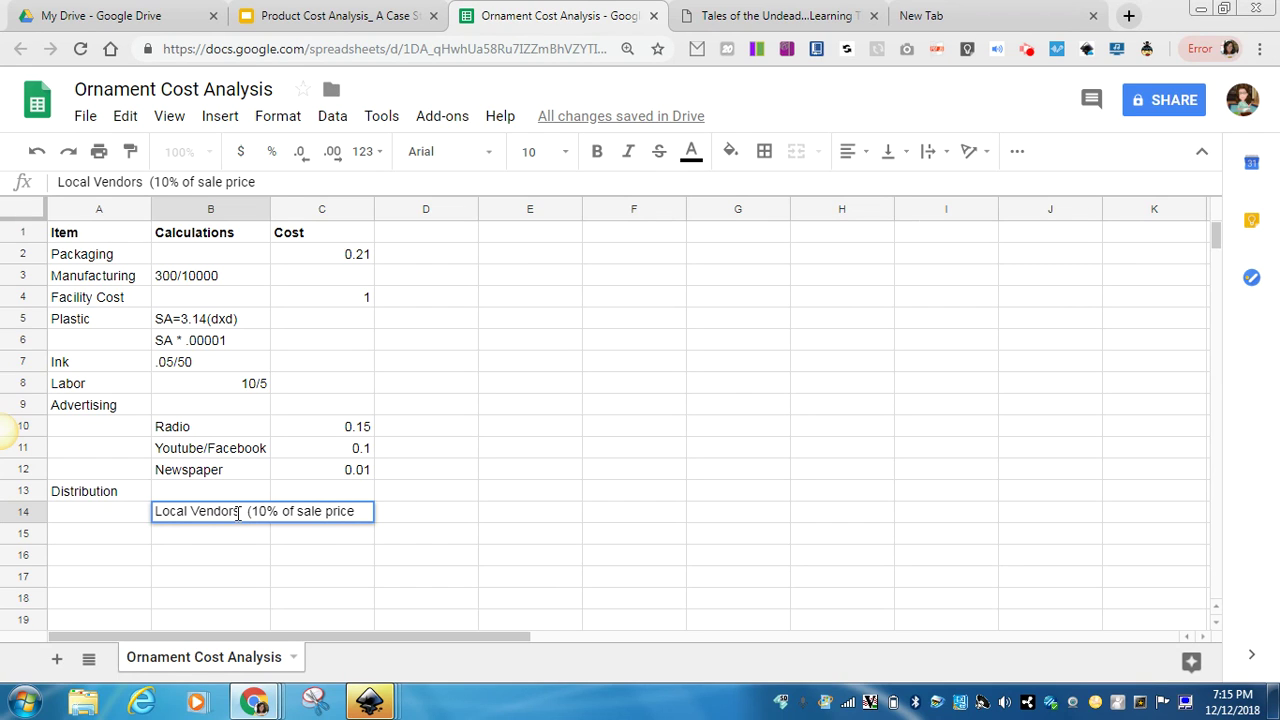
type(")")
key("Return")
Wrap the Local Vendors text in B14 so it fits within the column
left_click(243, 520)
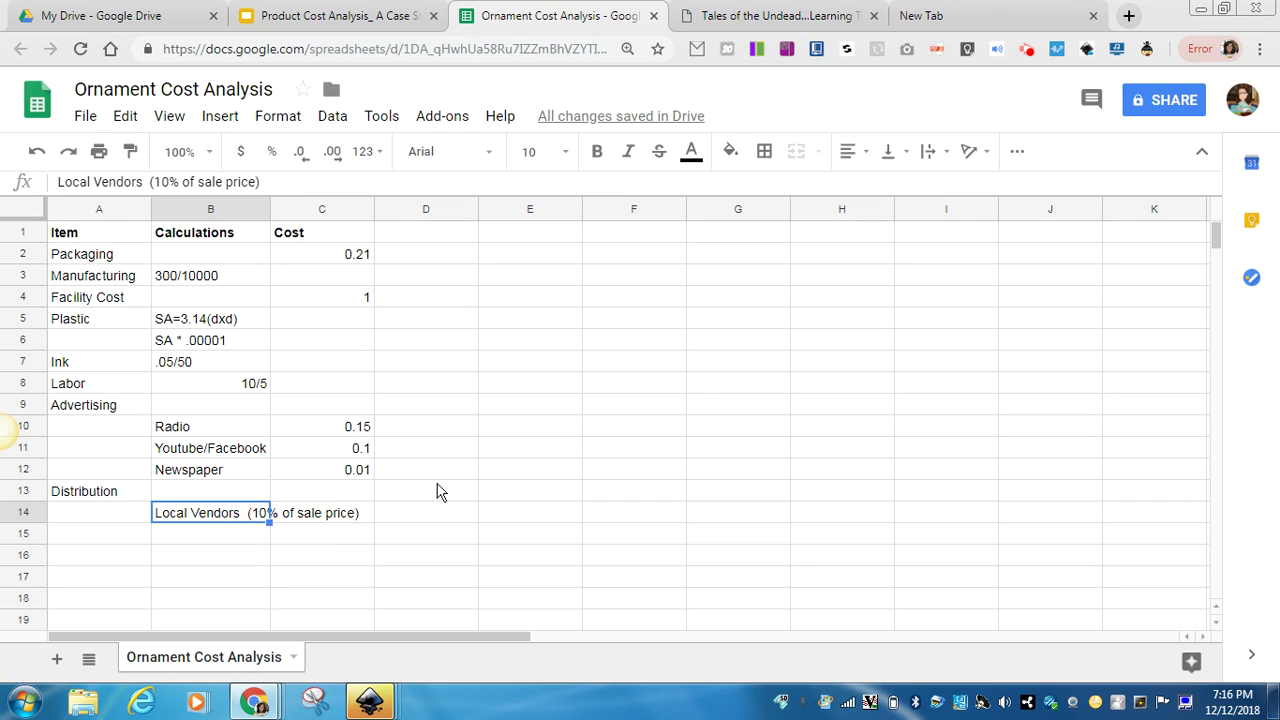
left_click(930, 158)
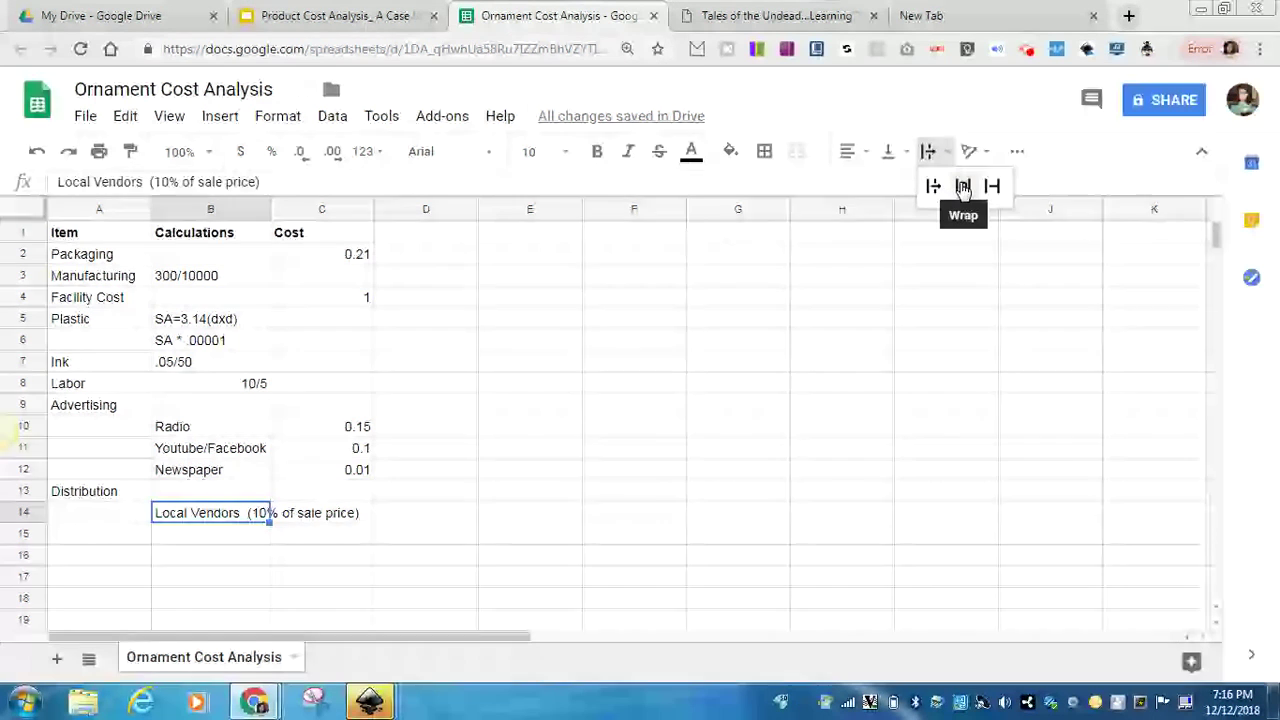
left_click(963, 186)
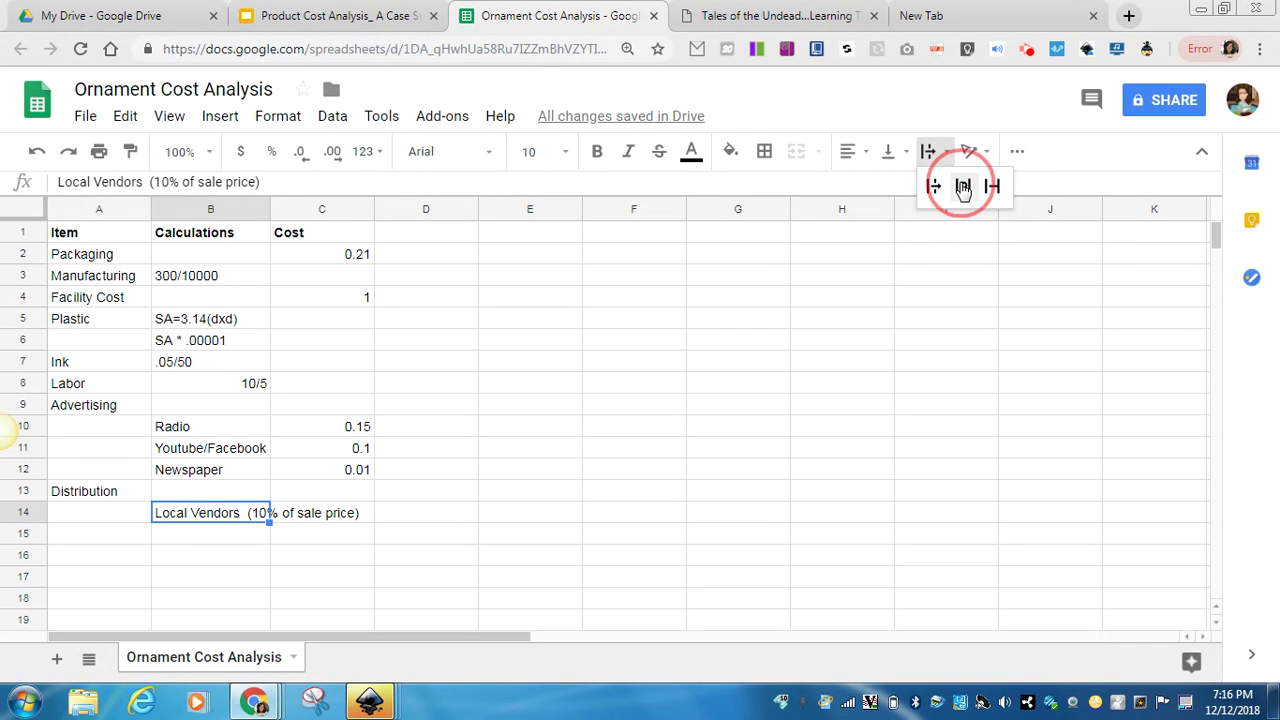
Enter the distribution options "Ebay" in B15 and "Etsy" in B16
left_click(193, 553)
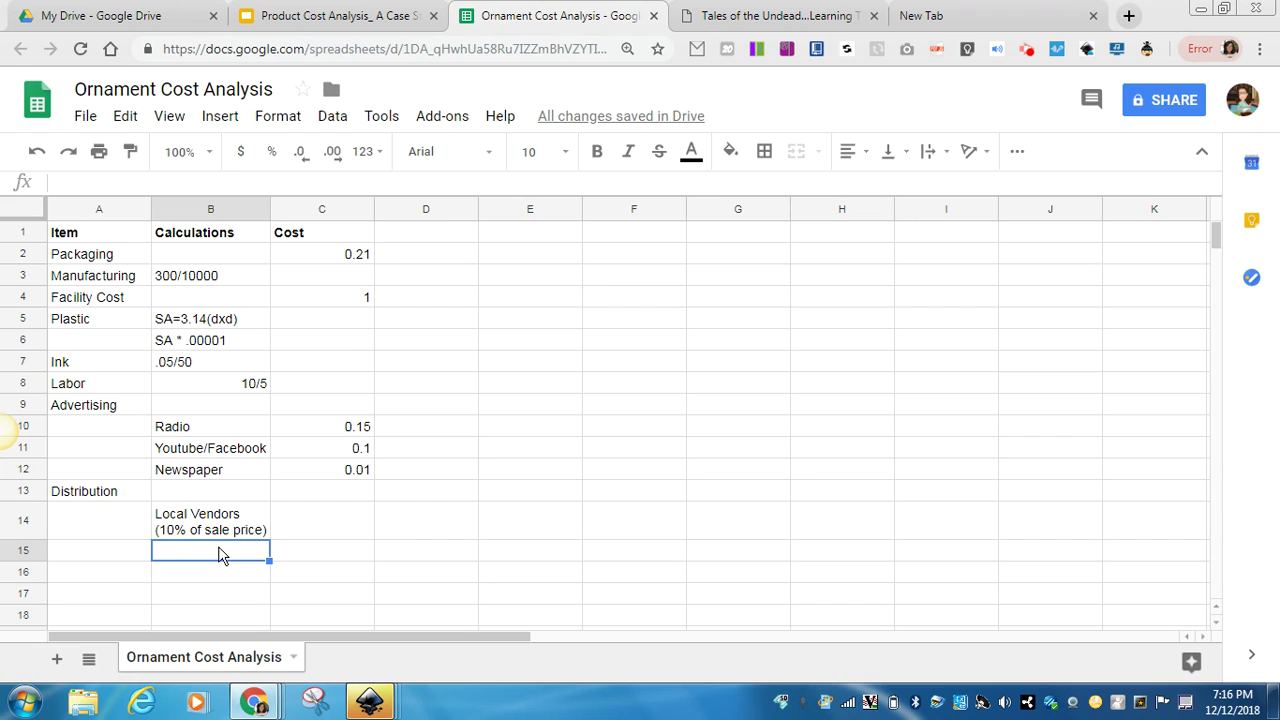
type("Ebay")
key("Return")
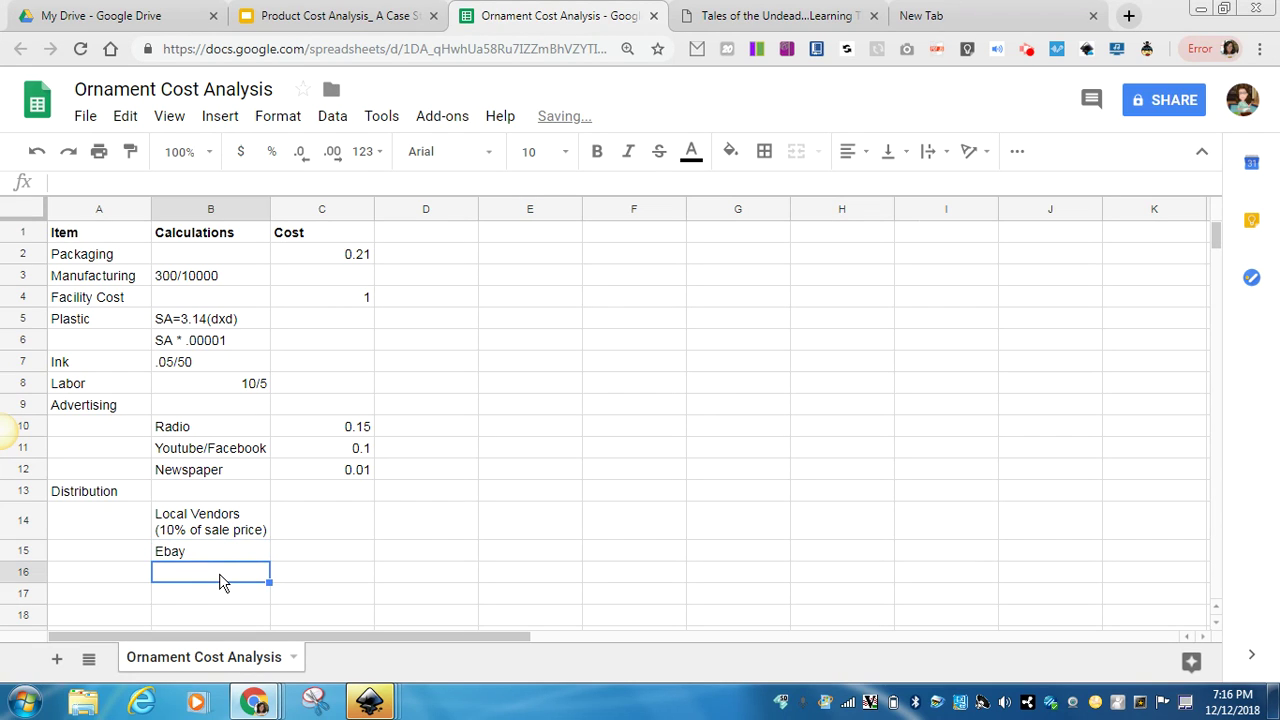
type("Etsy")
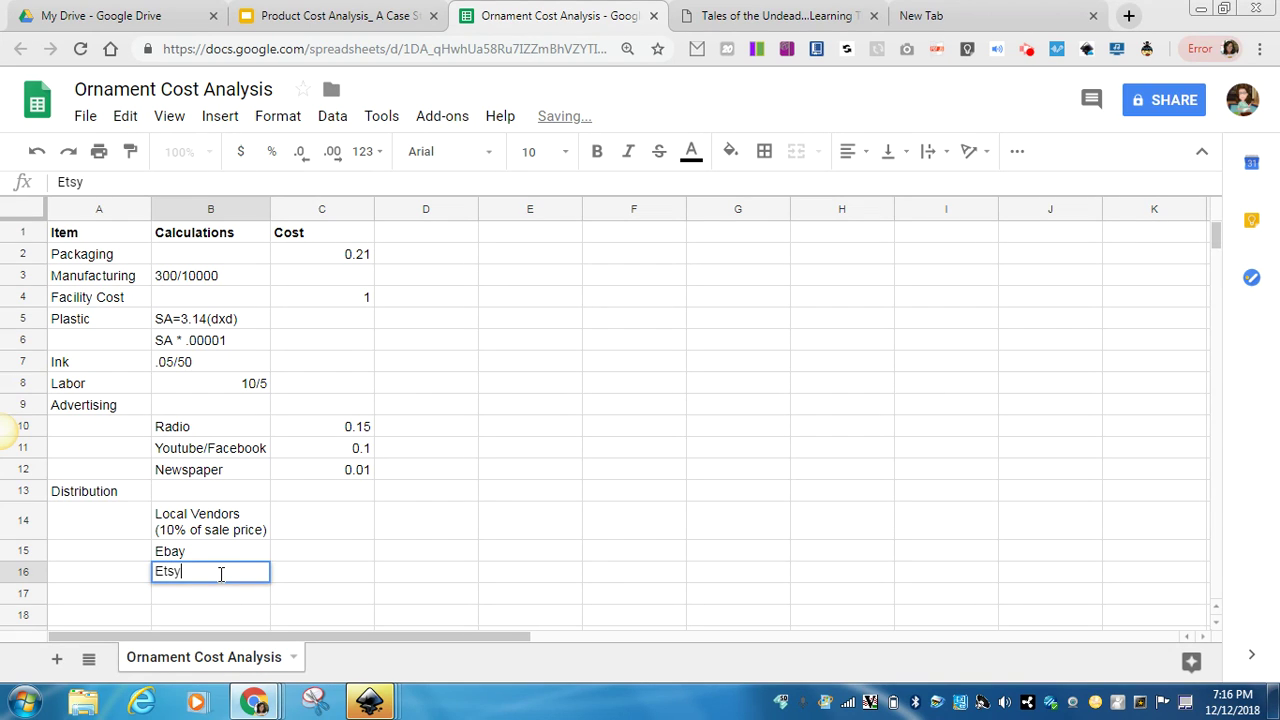
Enter a cost of .35 for Ebay in C15 and .20 for Etsy in C16
left_click(333, 553)
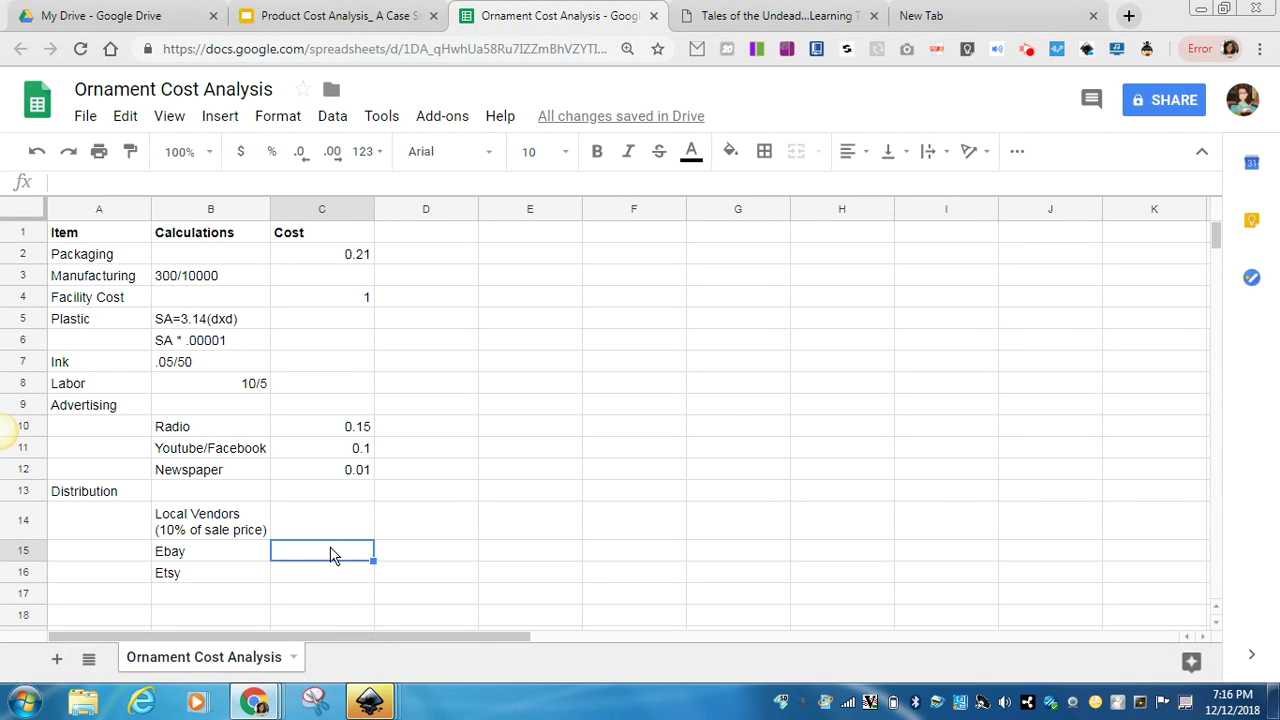
type(".35")
left_click(322, 580)
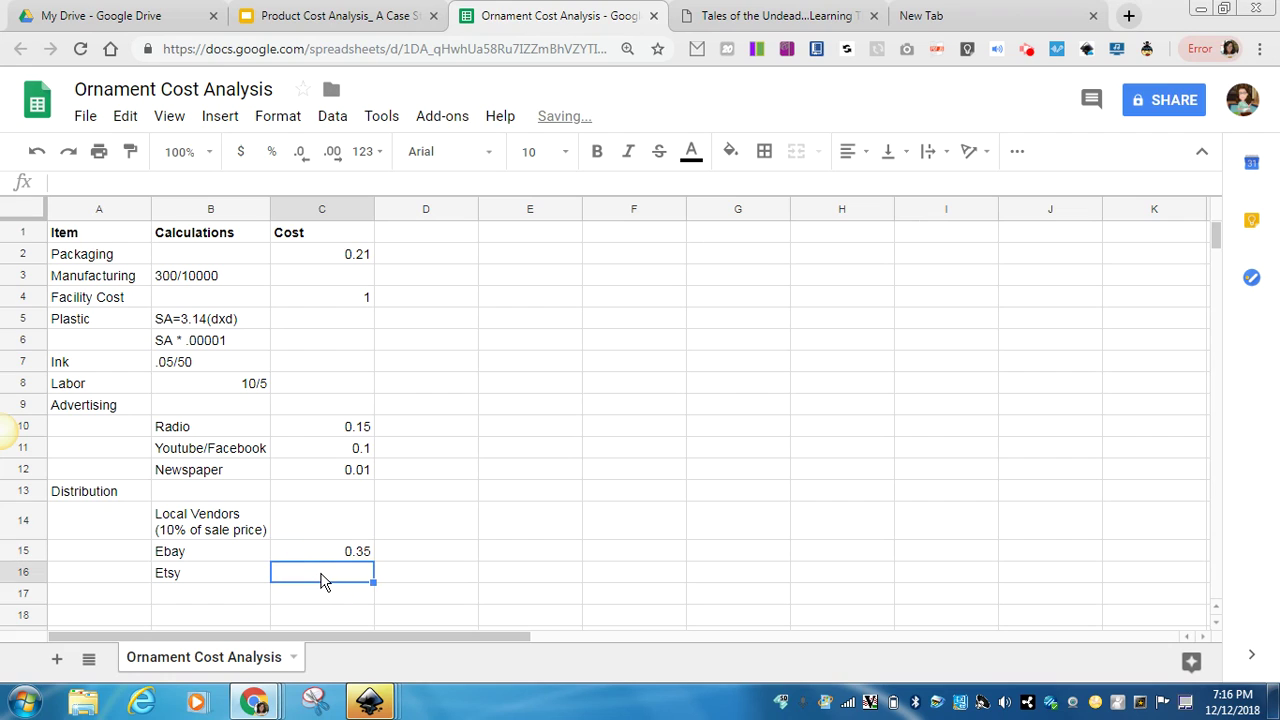
type(".20")
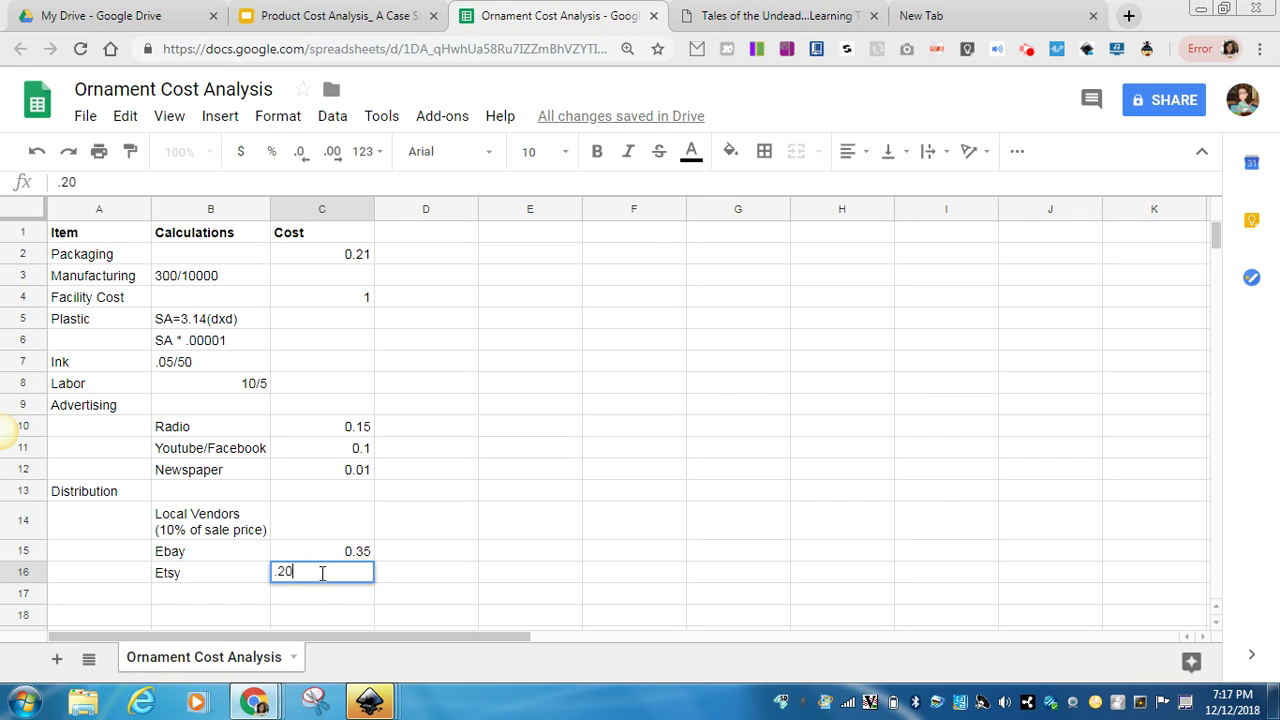
left_click(463, 533)
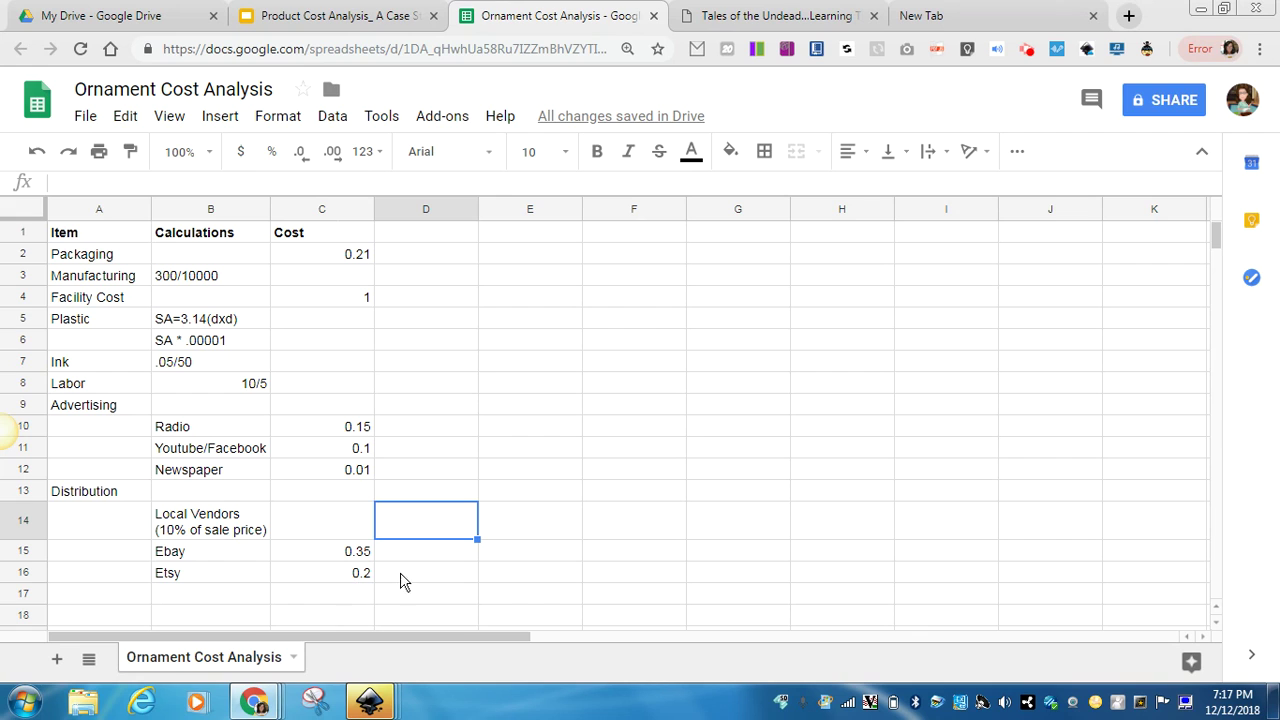
Apply all borders to the cost table A1:C16, then deselect it and dismiss the Pinterest notification
left_click(315, 578)
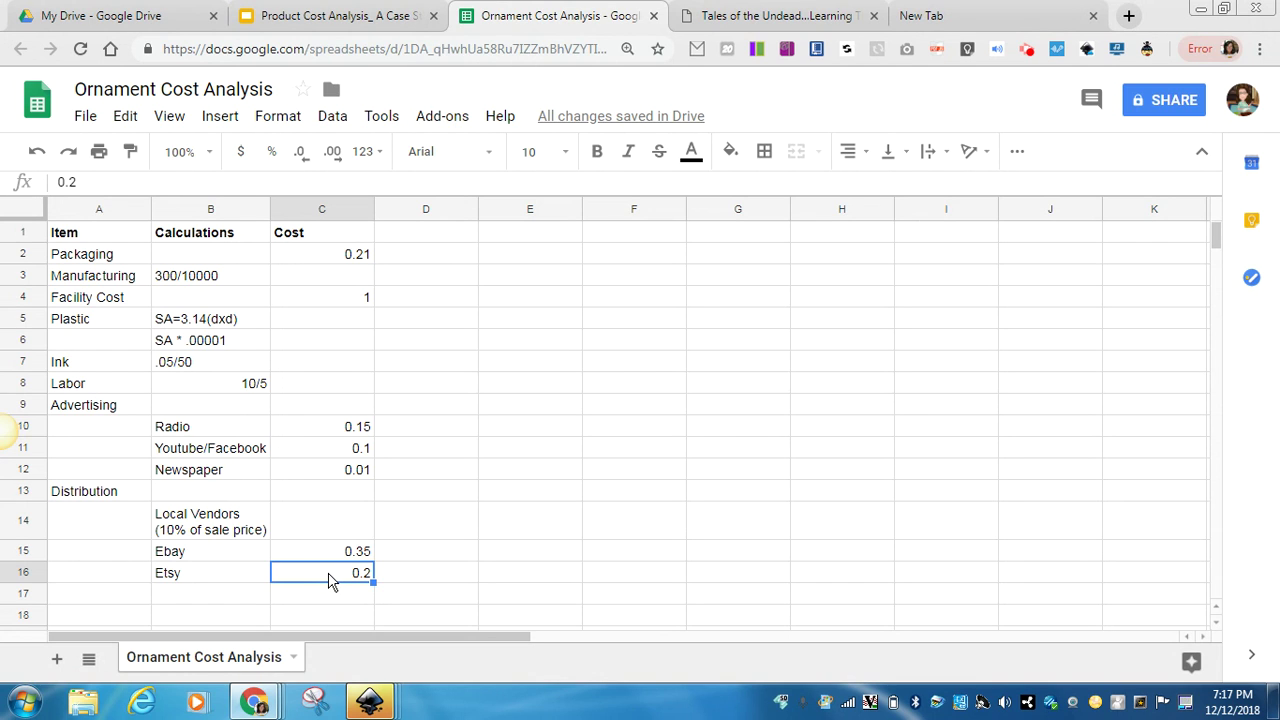
left_click_drag(333, 580, 57, 216)
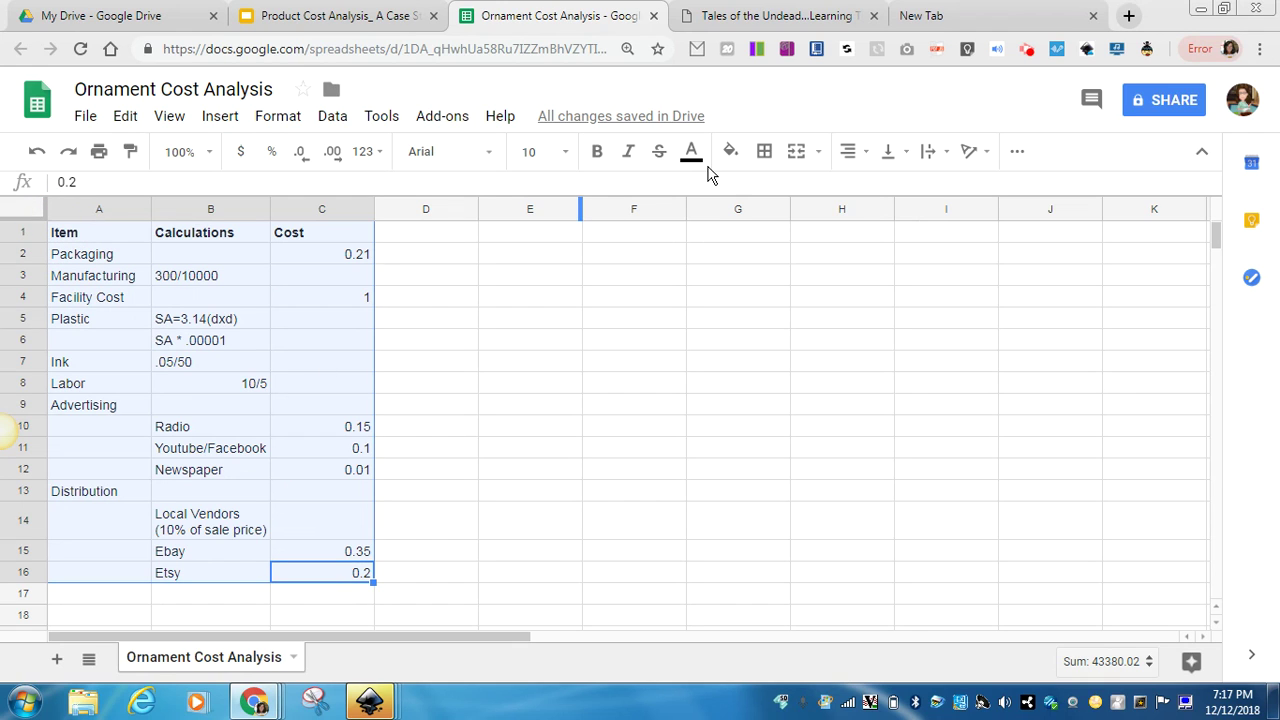
left_click(763, 153)
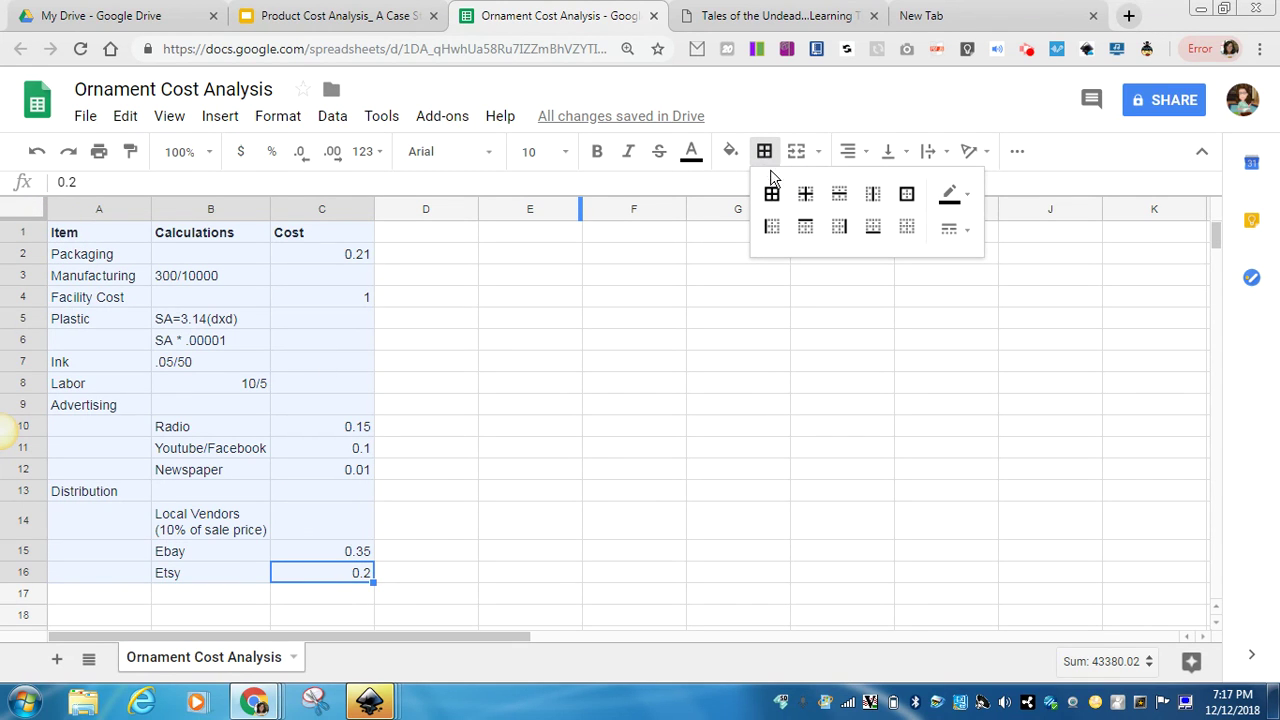
left_click(771, 193)
left_click(531, 391)
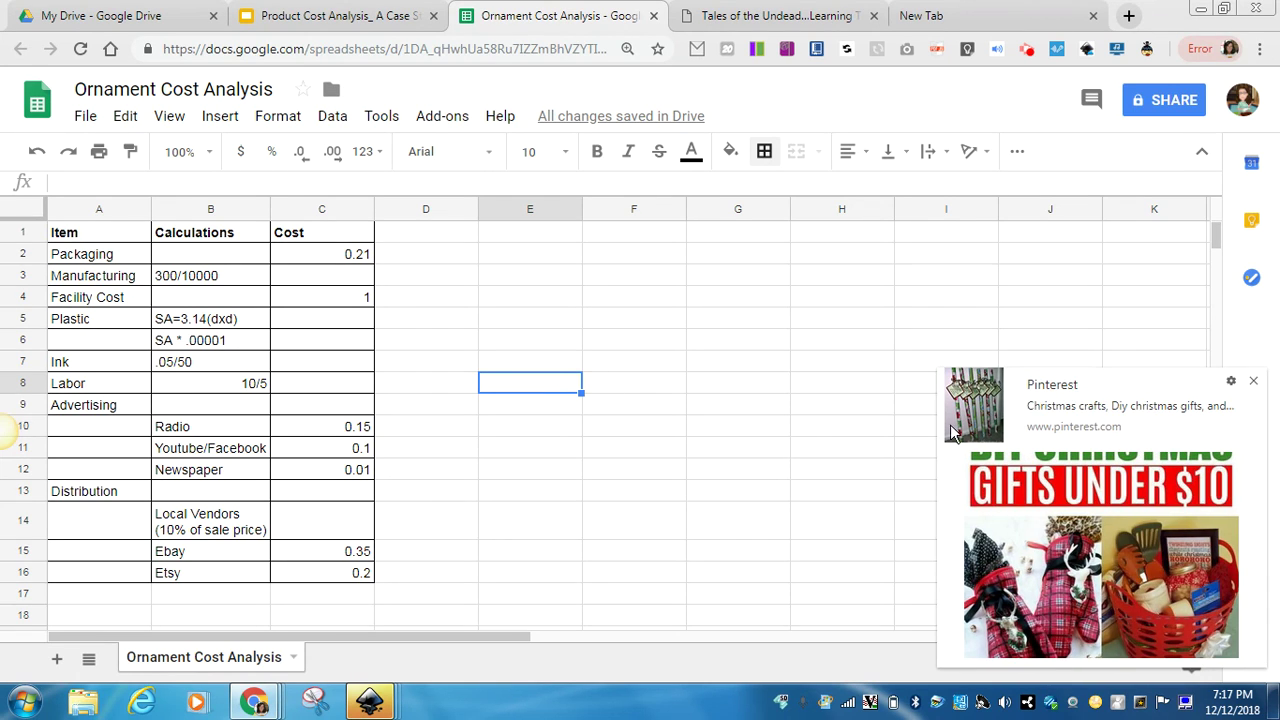
left_click(1253, 381)
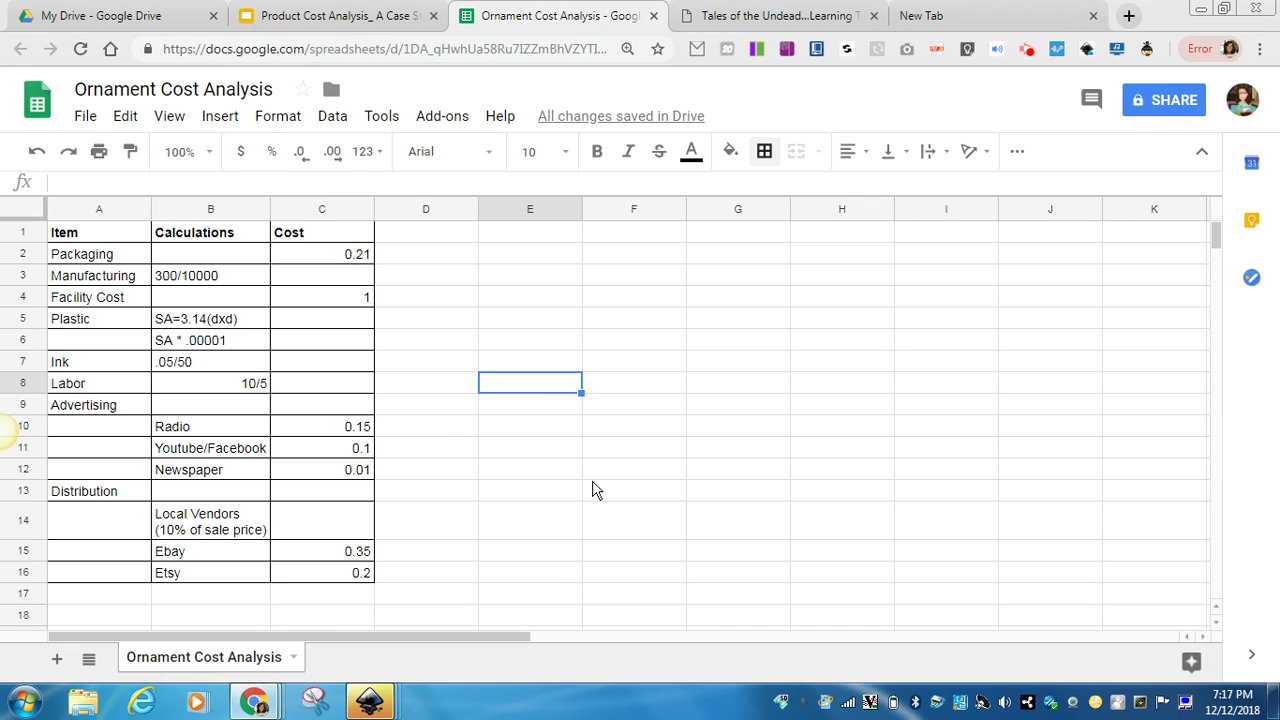